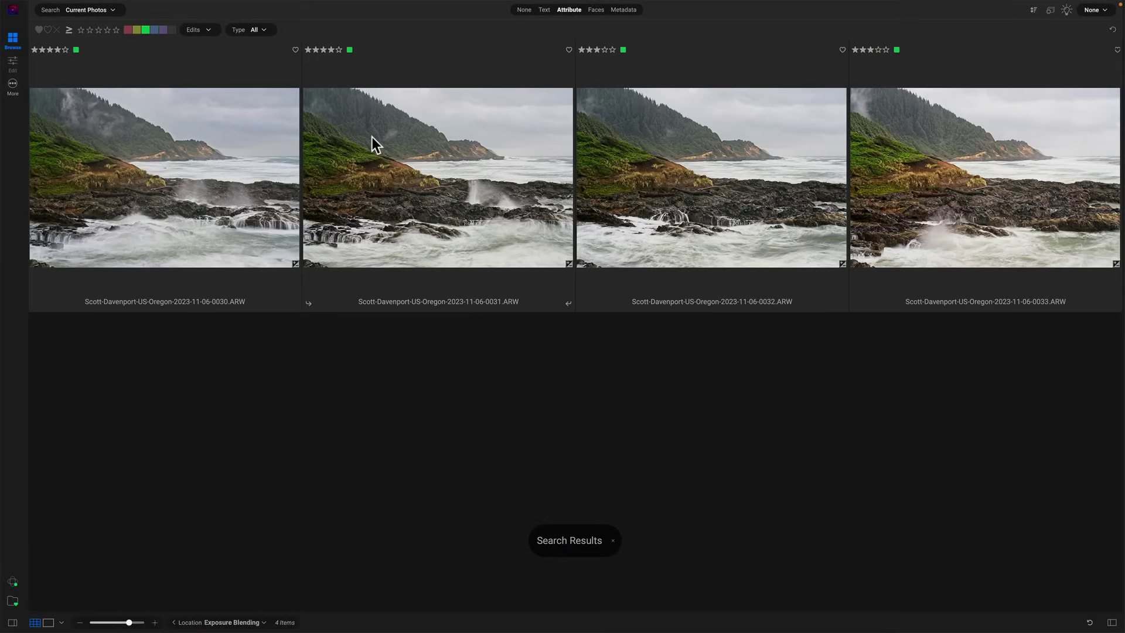
- Select all four Oregon seascape frames and merge them into a single four-layer photo
click(238, 171)
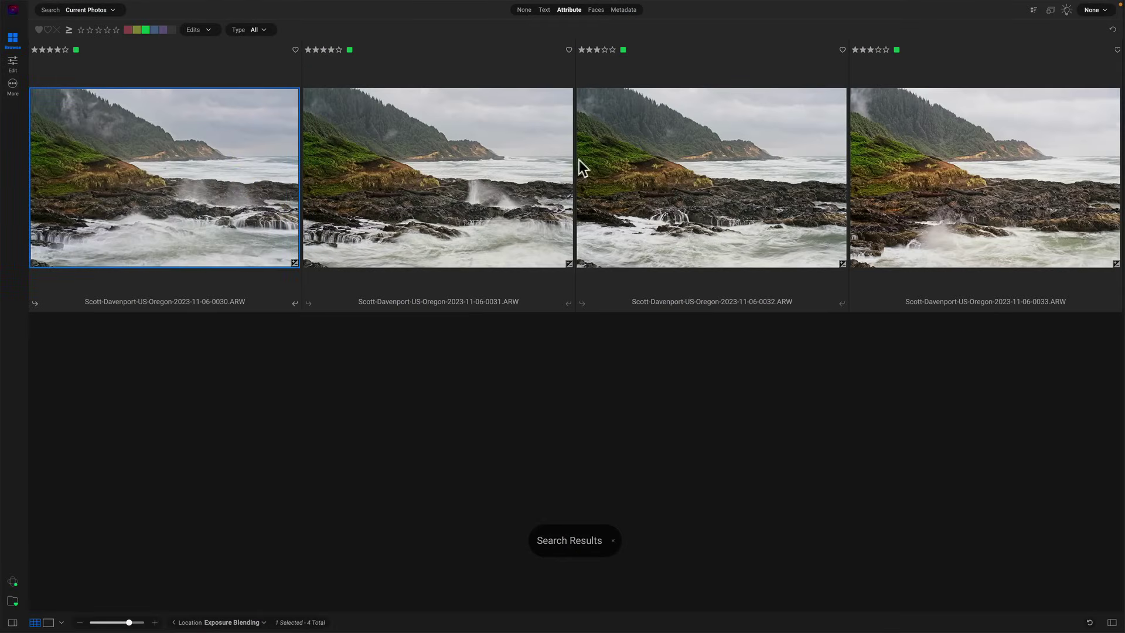
shift+click(930, 167)
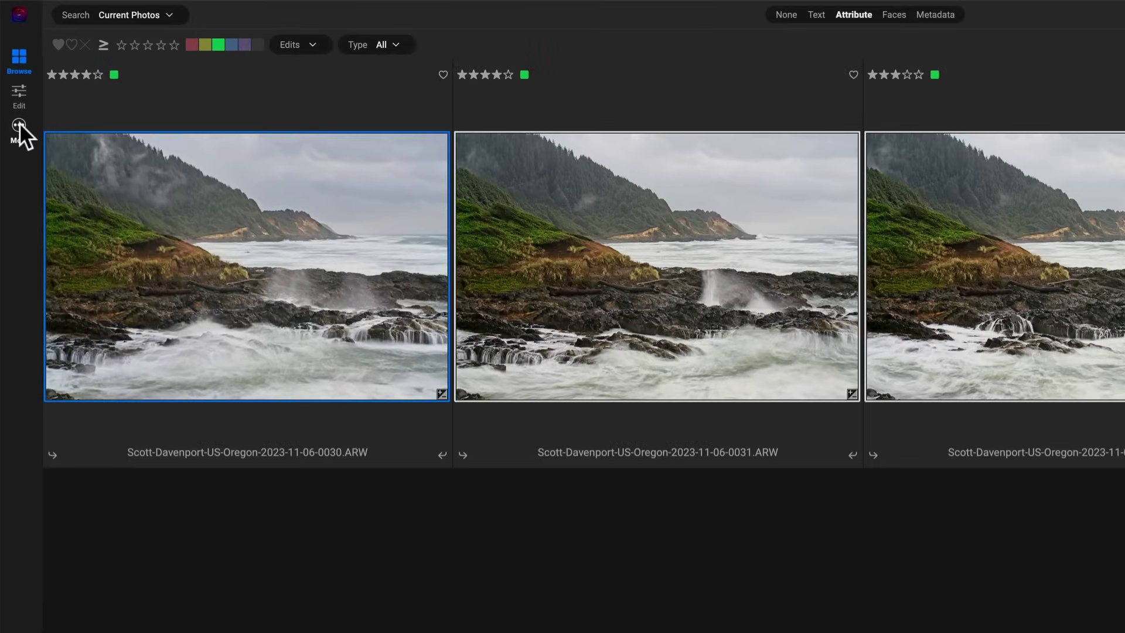
click(16, 107)
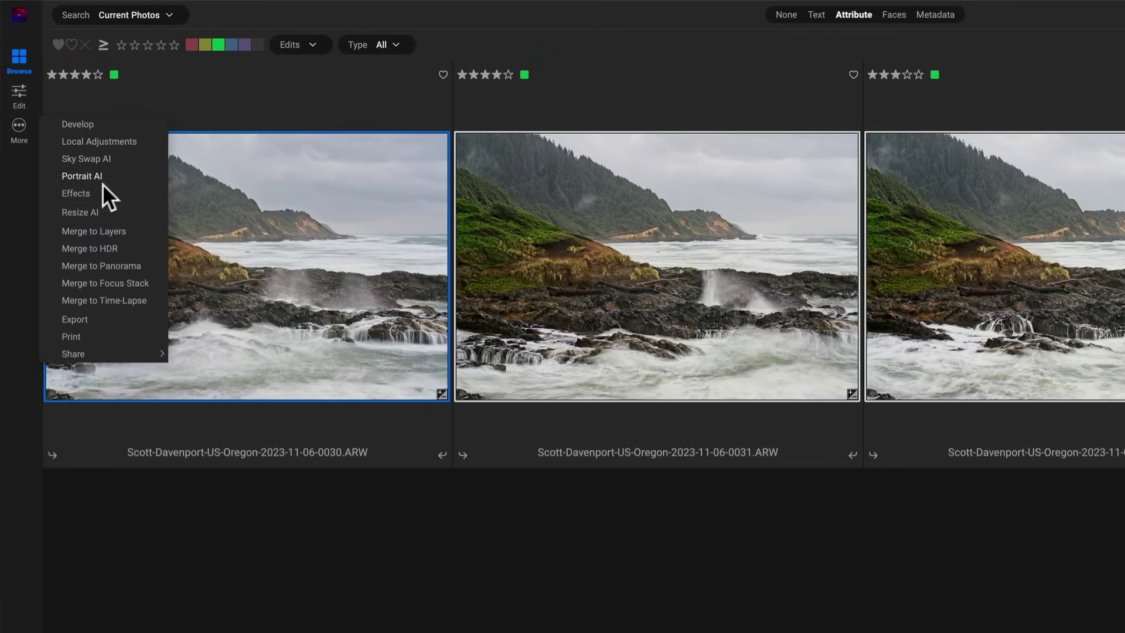
click(118, 230)
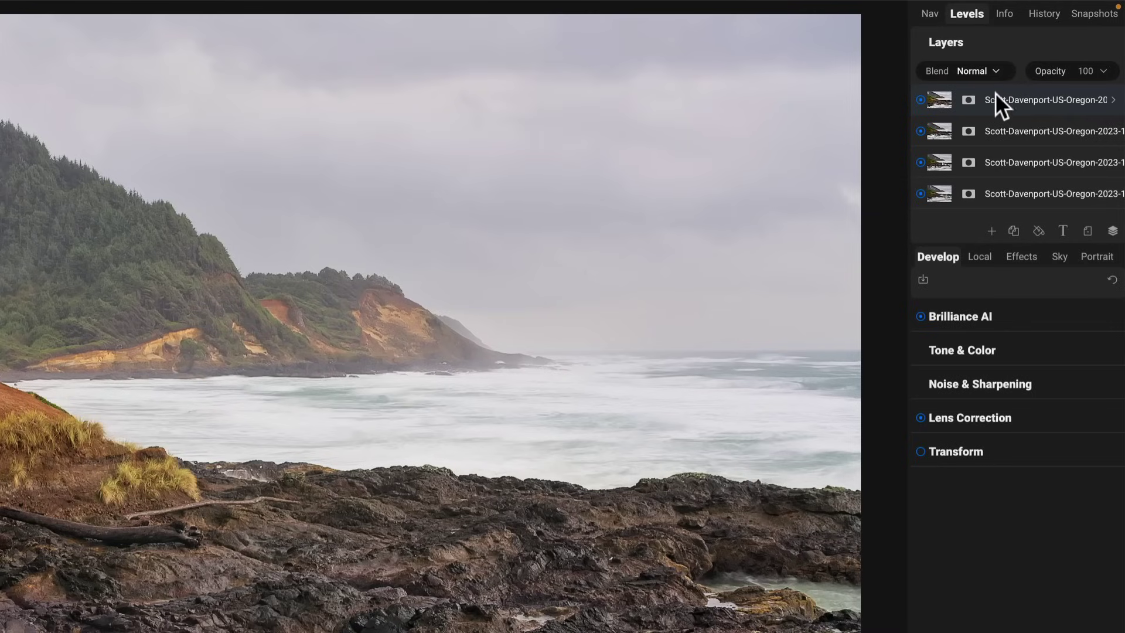
- Reorder the layers, then rename the top layer 'mist upper left' and hide it
drag(994, 92, 993, 153)
drag(990, 199, 1028, 108)
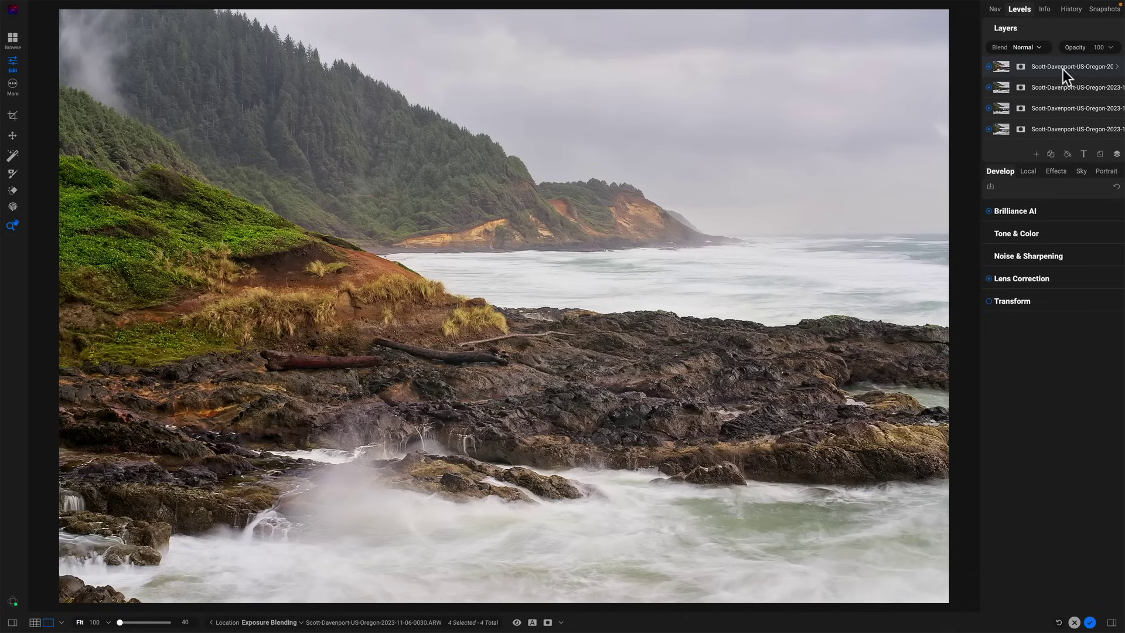
double_click(1017, 72)
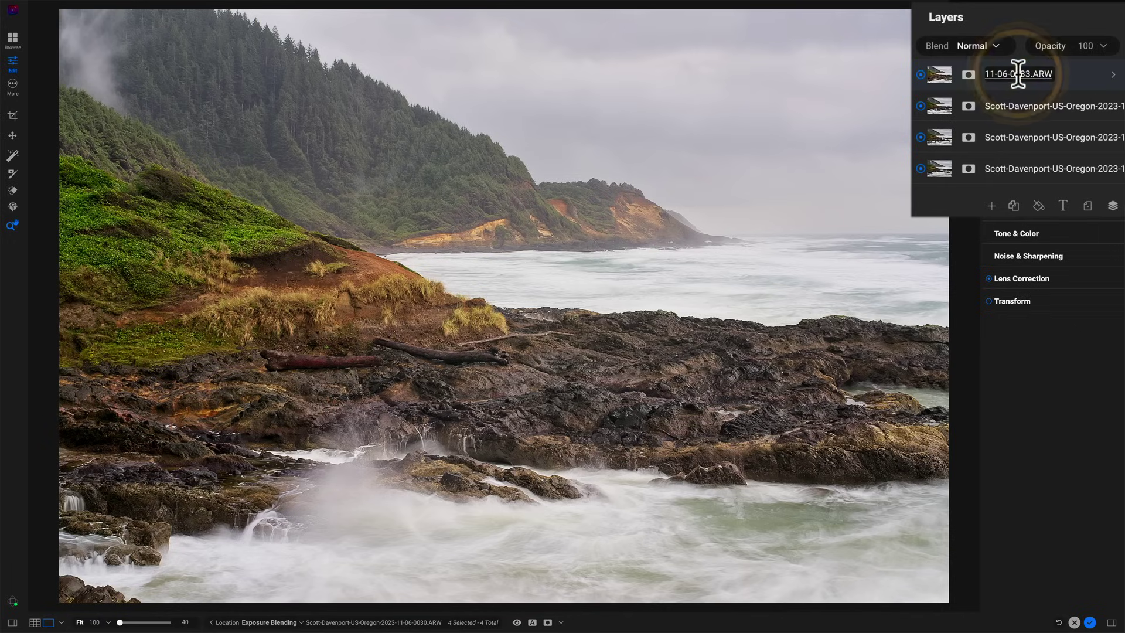
text(mist u)
key(super+a)
text(mist upper left)
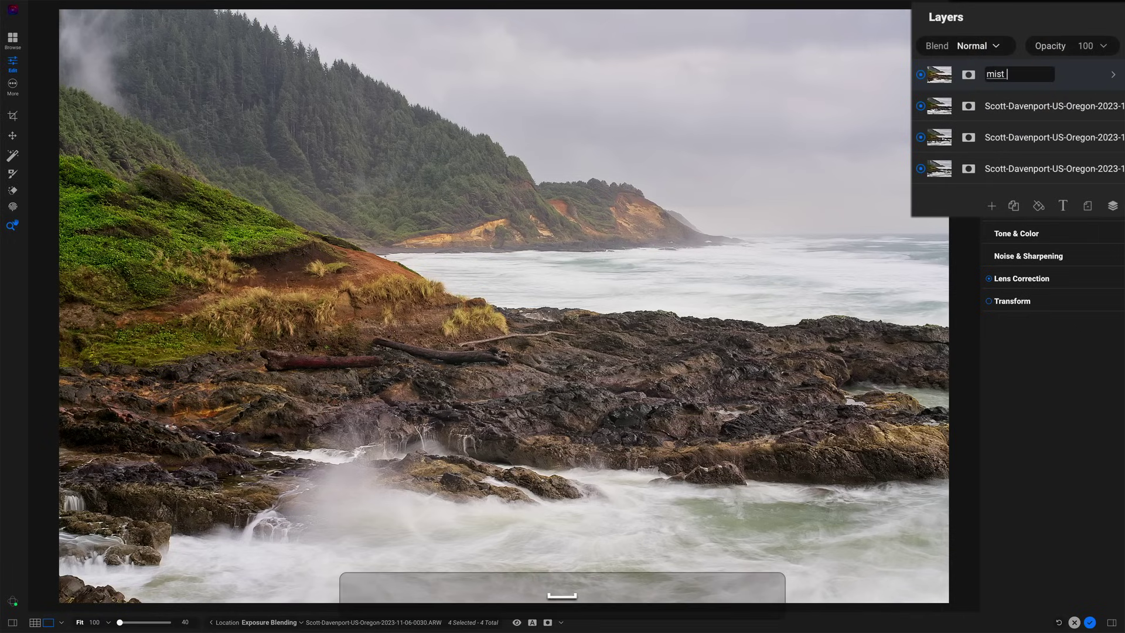
key(Return)
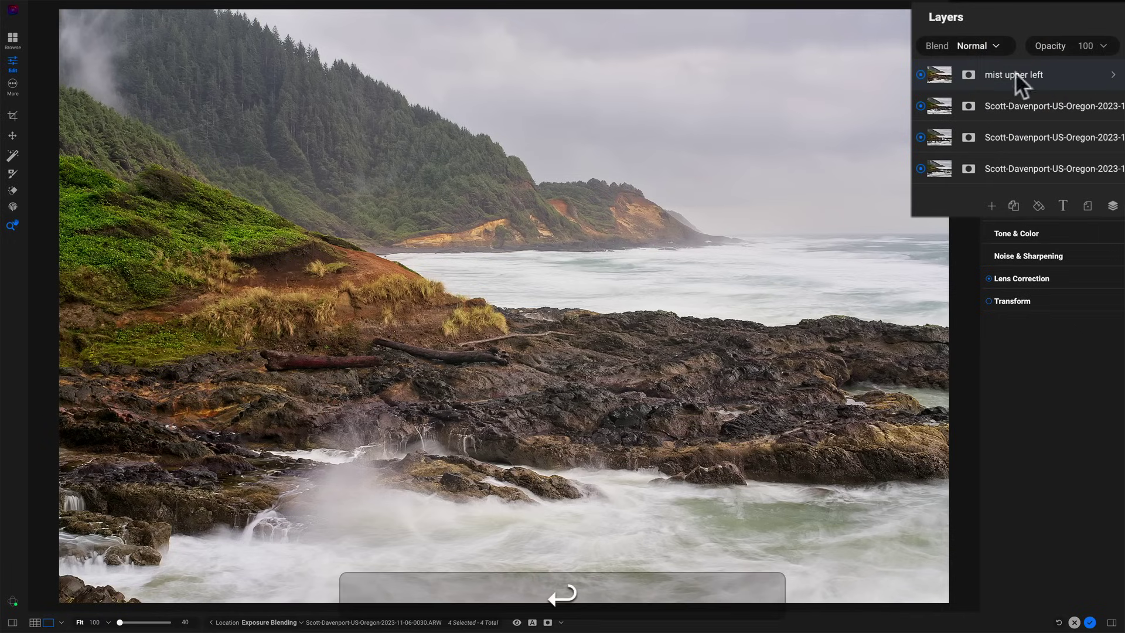
click(920, 74)
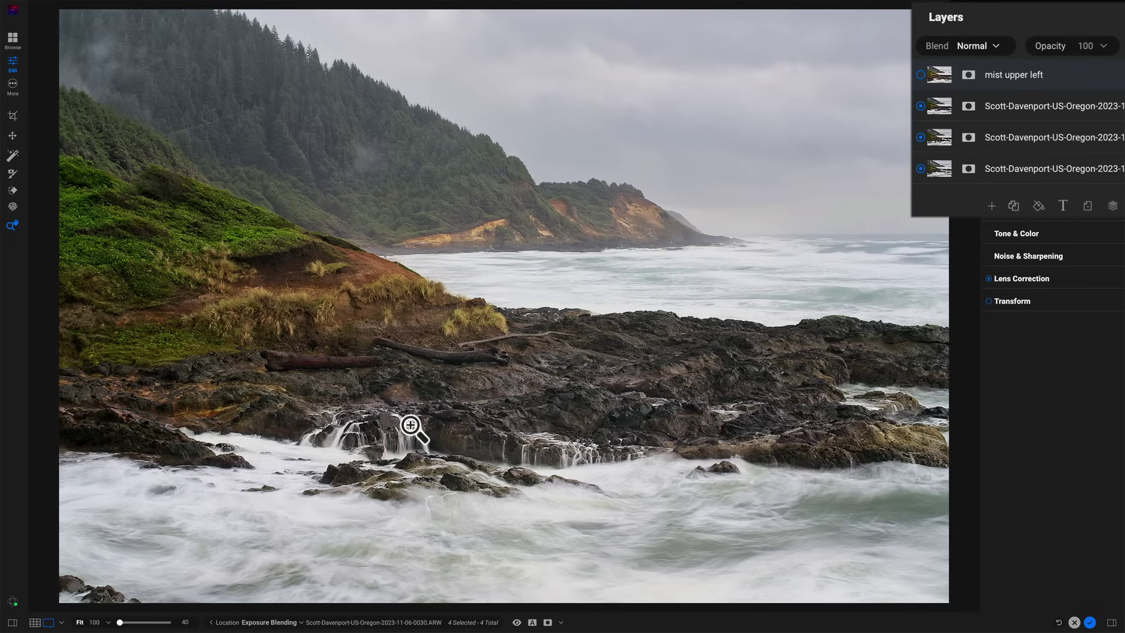
- Rename the second layer 'middle waterfall' and hide it
double_click(1004, 107)
text(middle wa)
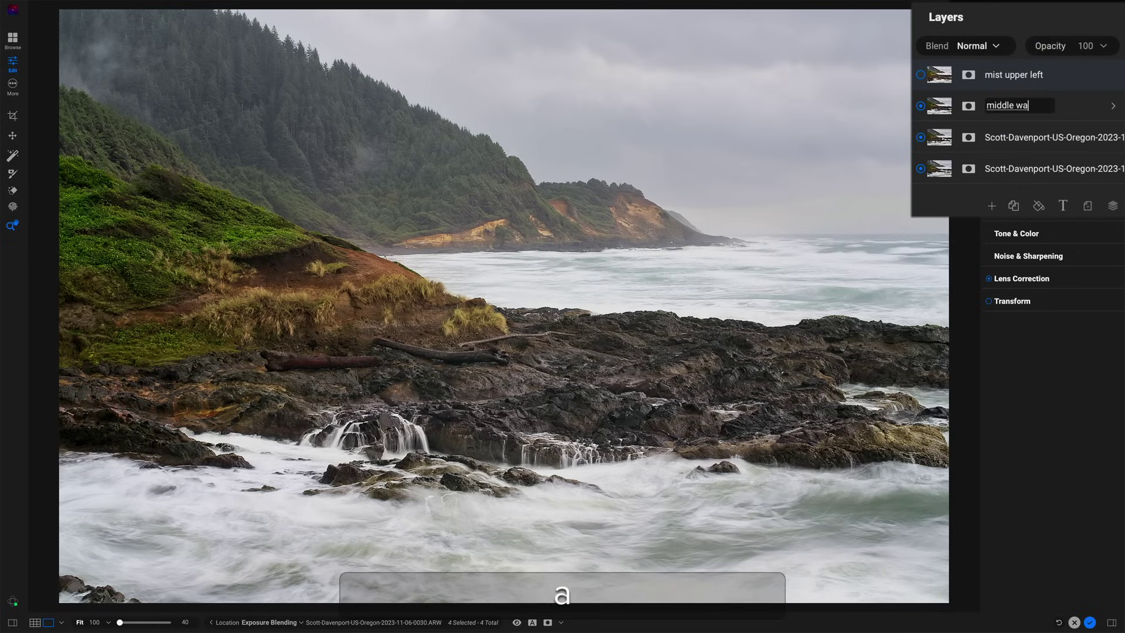
text(terfall)
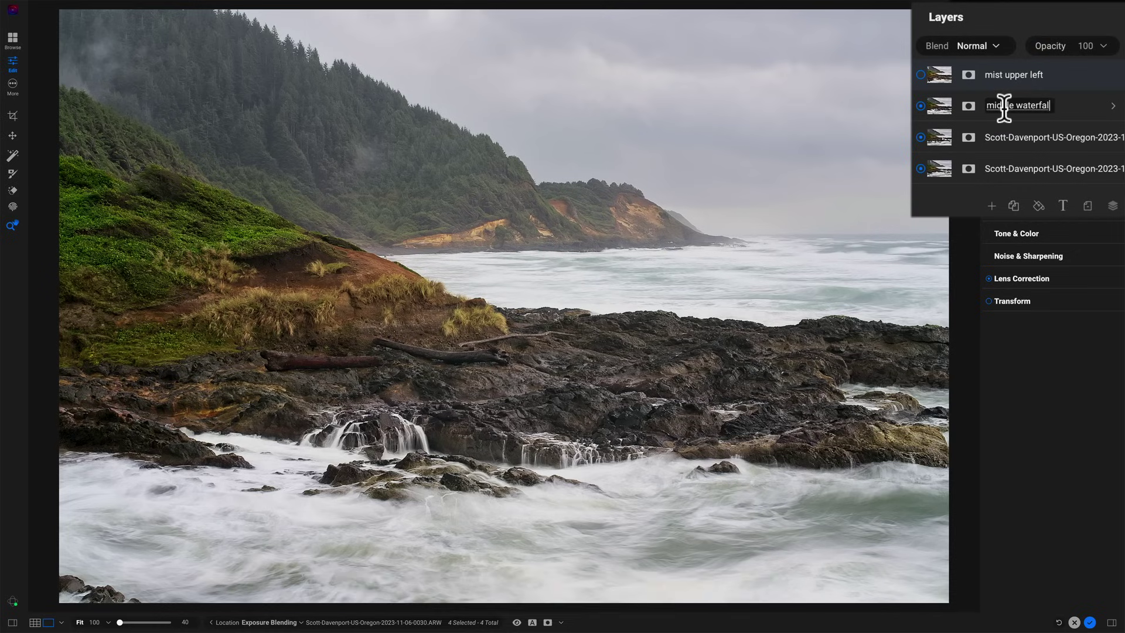
key(Return)
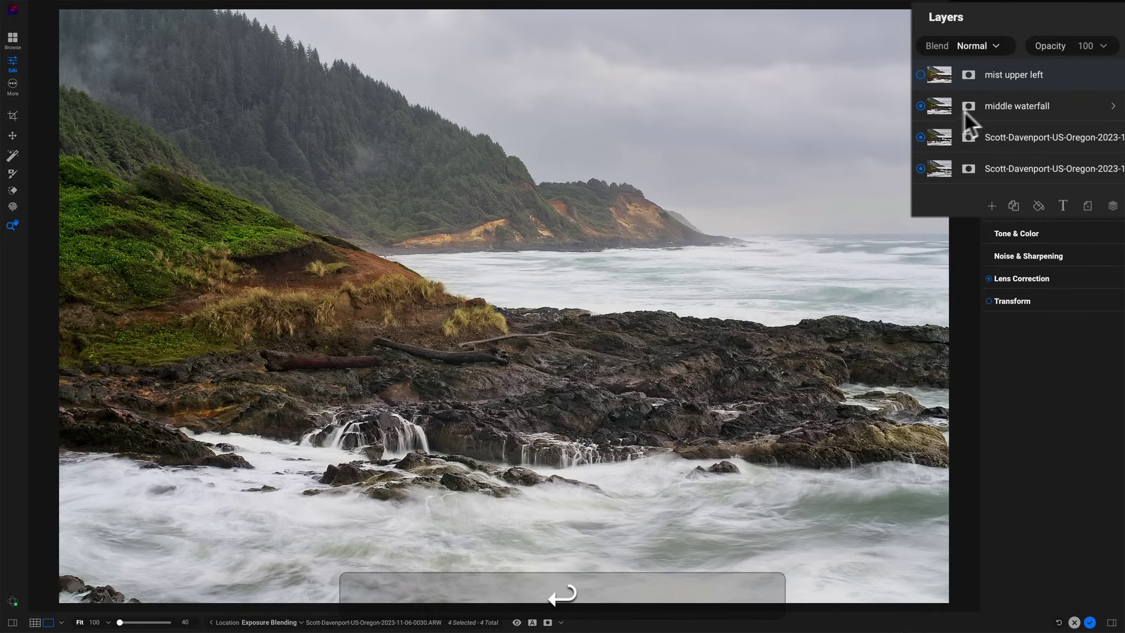
click(918, 104)
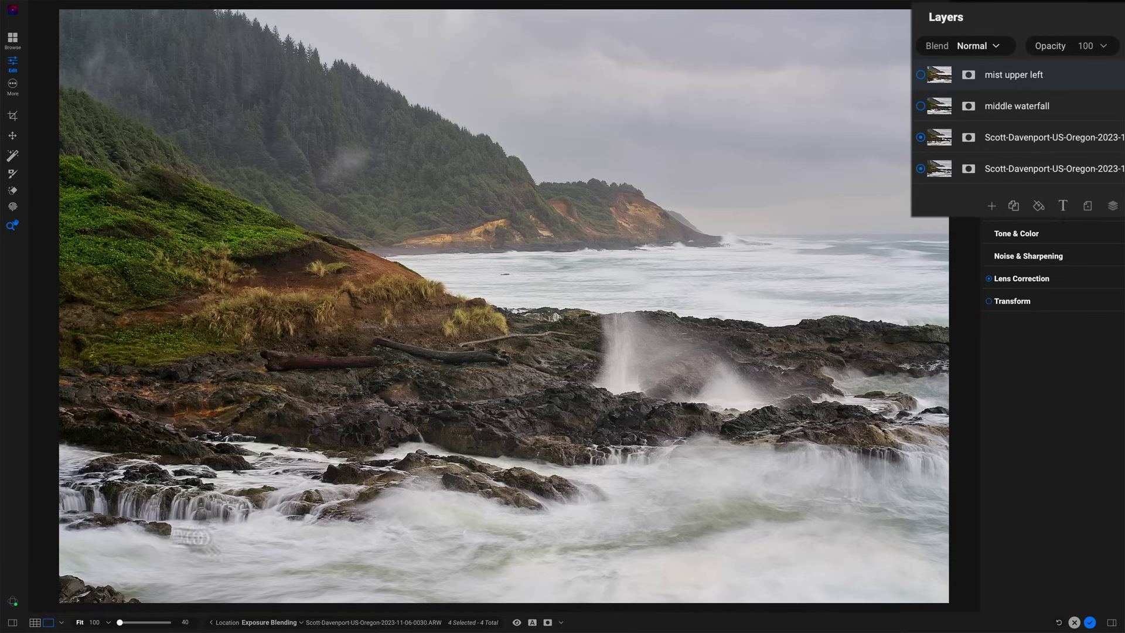
- Rename the third layer 'base' and hide it
click(1002, 133)
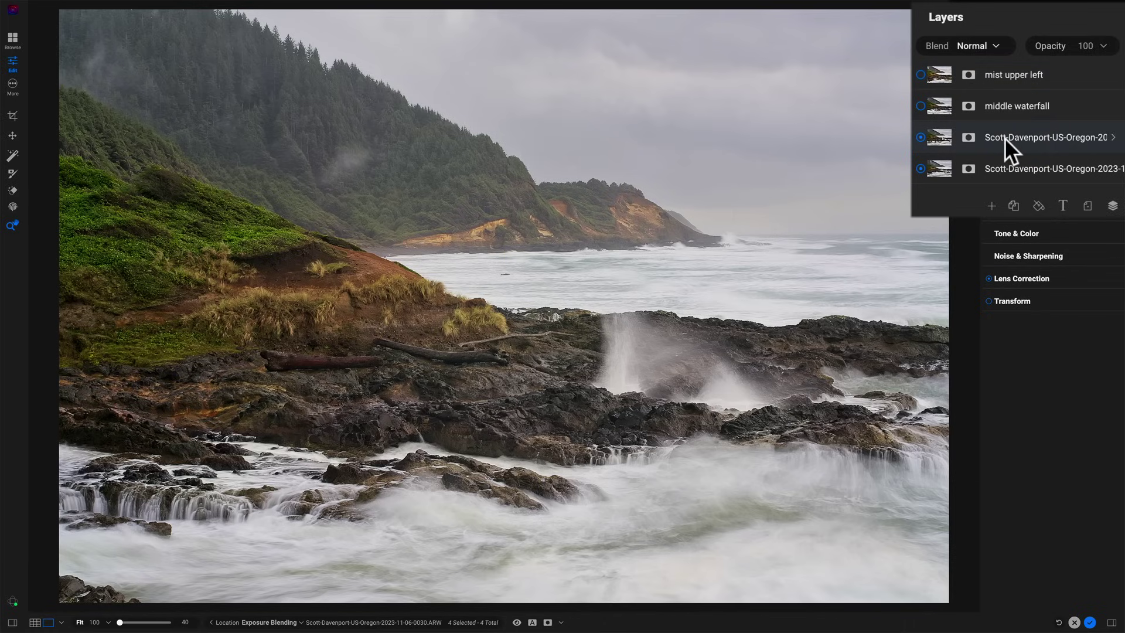
double_click(1004, 138)
text(base-0031.A)
key(super+a)
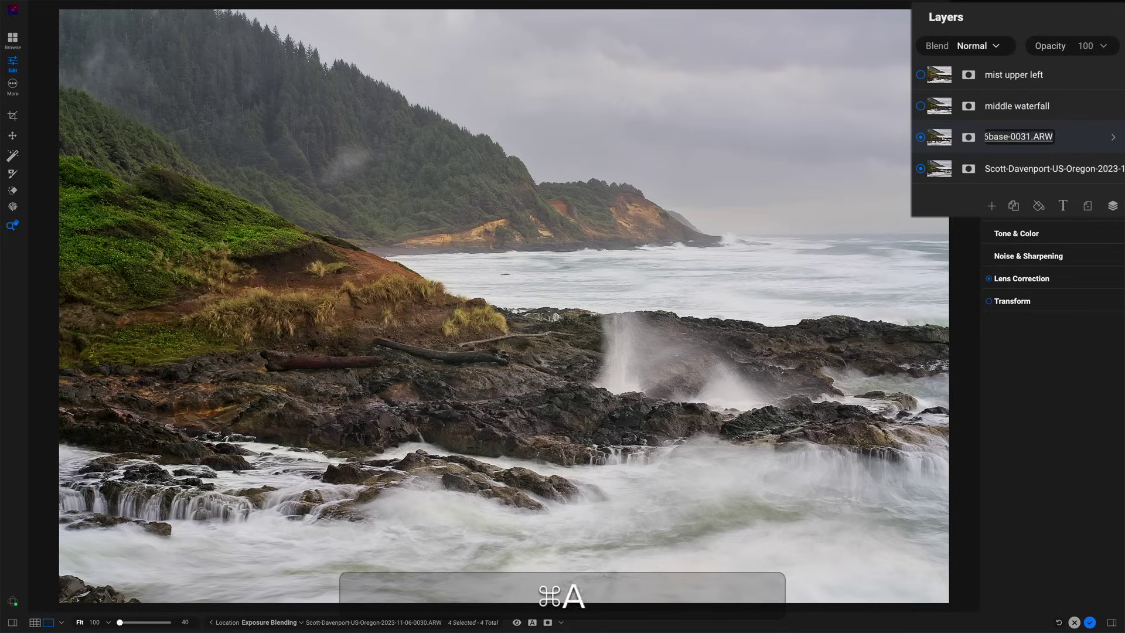
text(base)
key(Return)
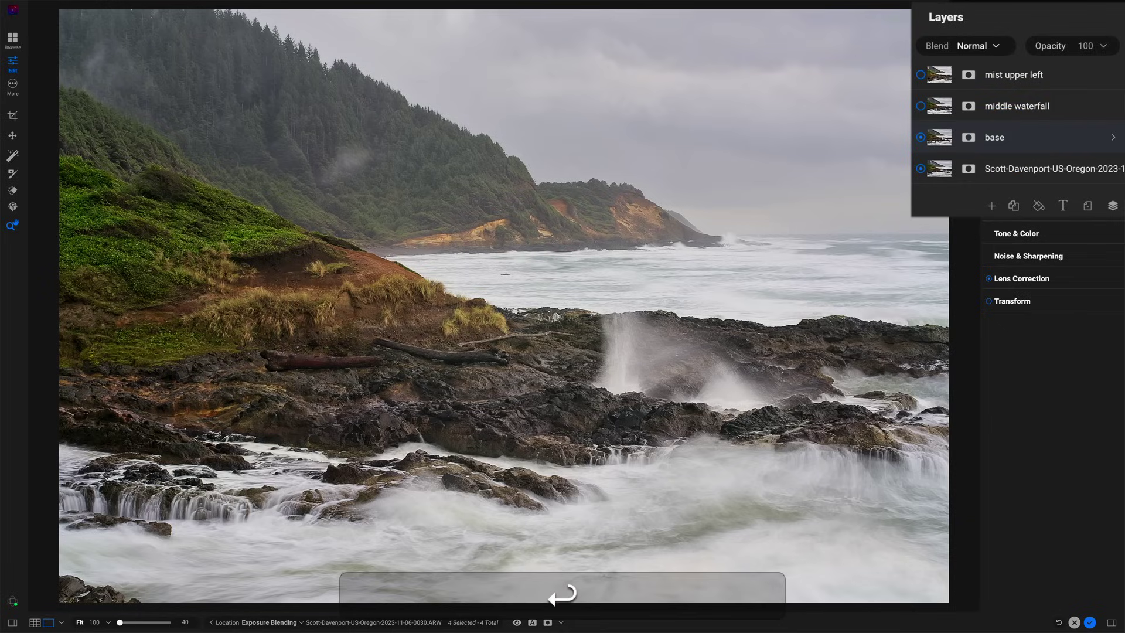
click(919, 137)
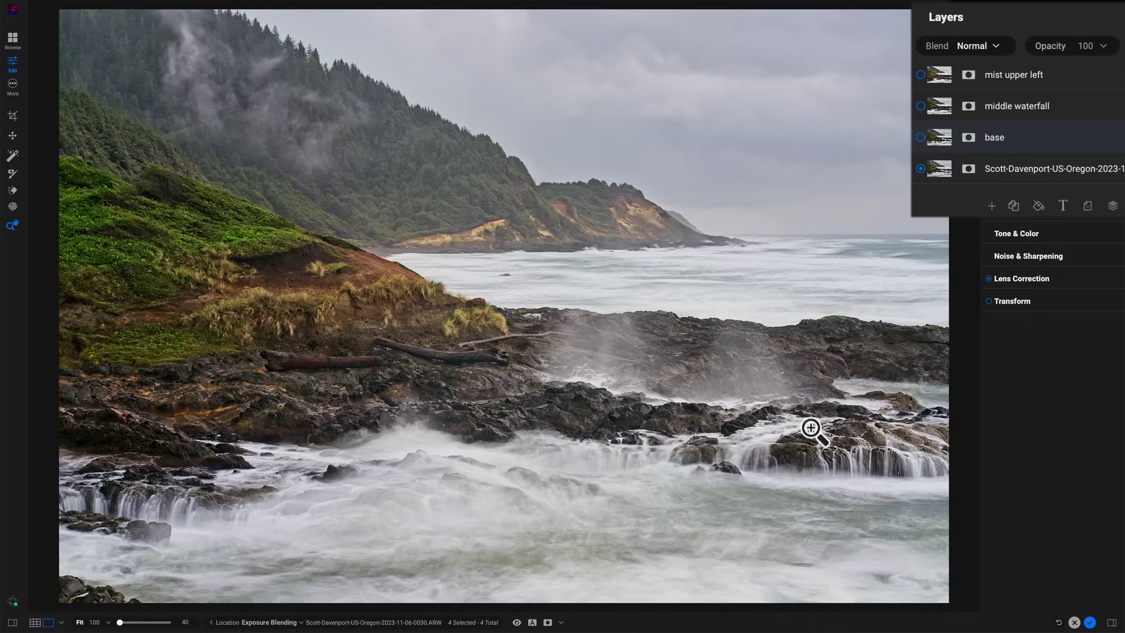
- Rename the bottom layer 'right waterfall mist upper left'
double_click(1000, 169)
text(waterfall)
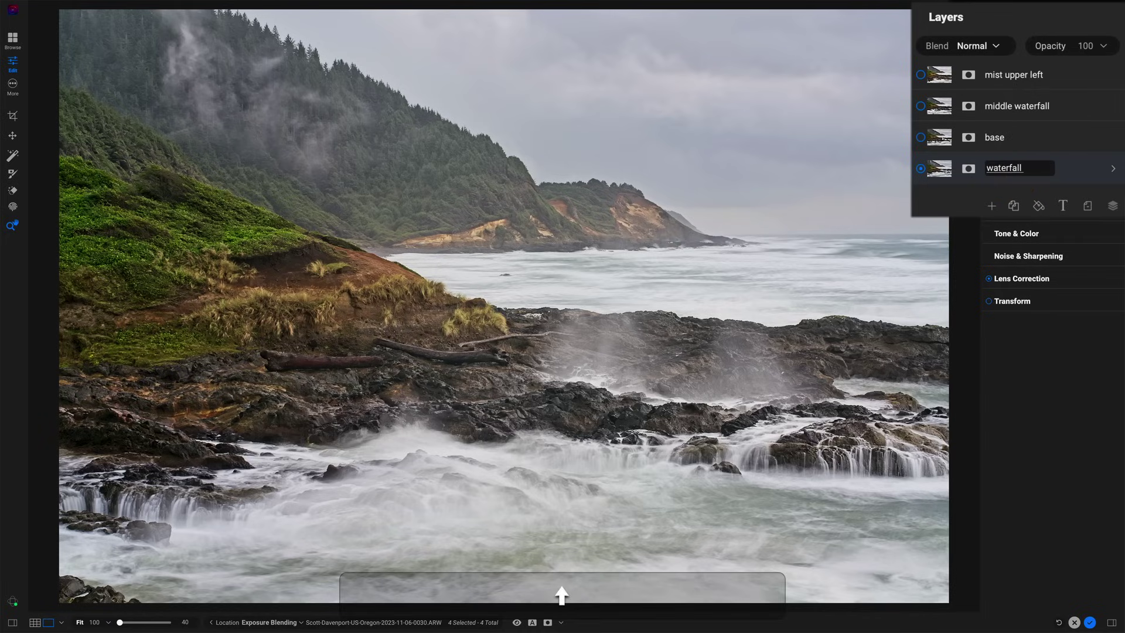
key(Home)
text(right)
key(BackSpace)
text(mist upper left)
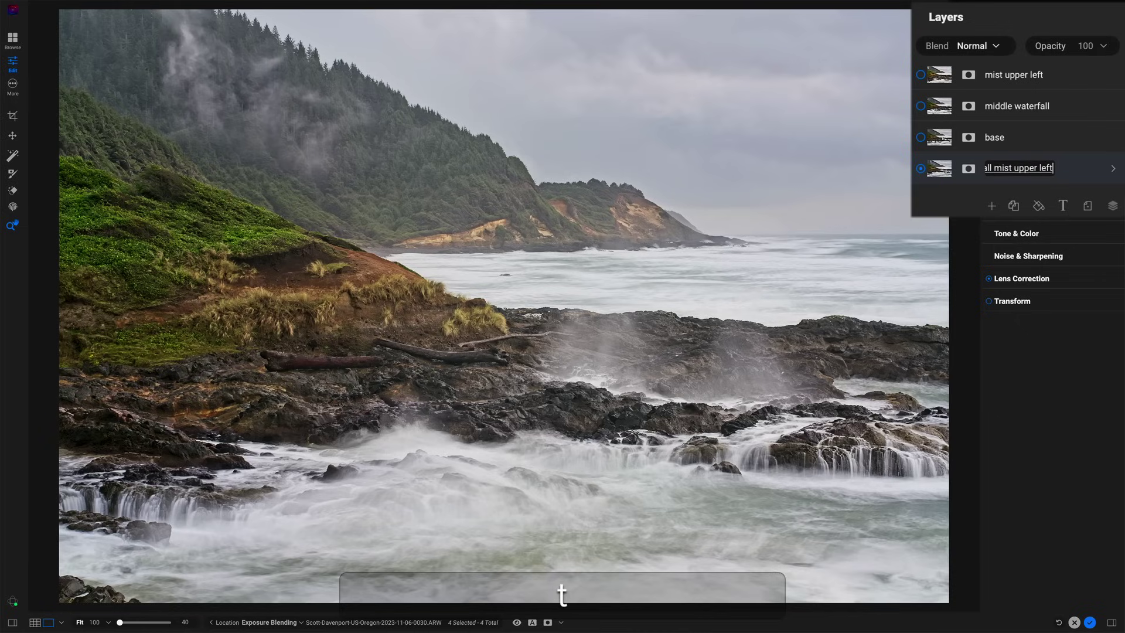
key(Return)
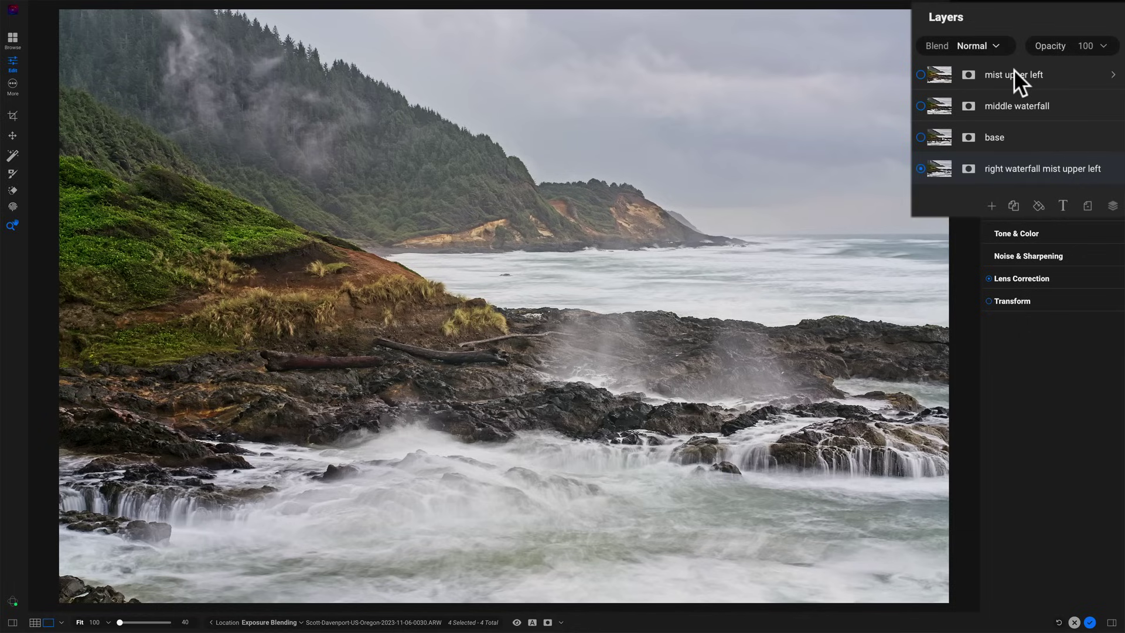
- Show 'base', move it below 'right waterfall mist upper left', and turn that layer back on
click(920, 137)
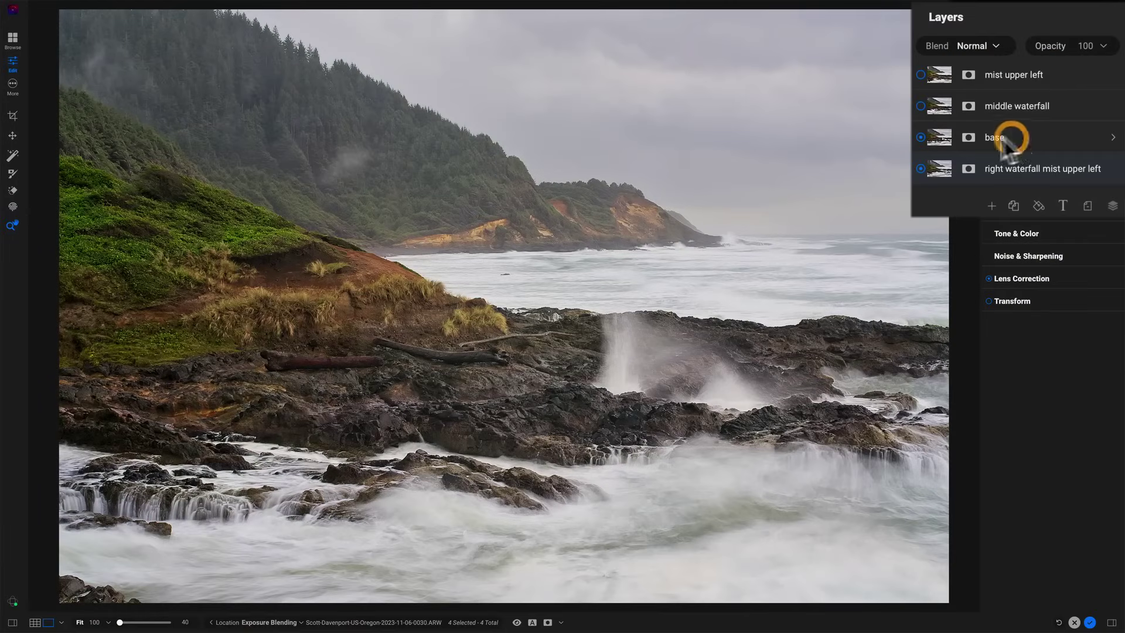
drag(1010, 135, 999, 180)
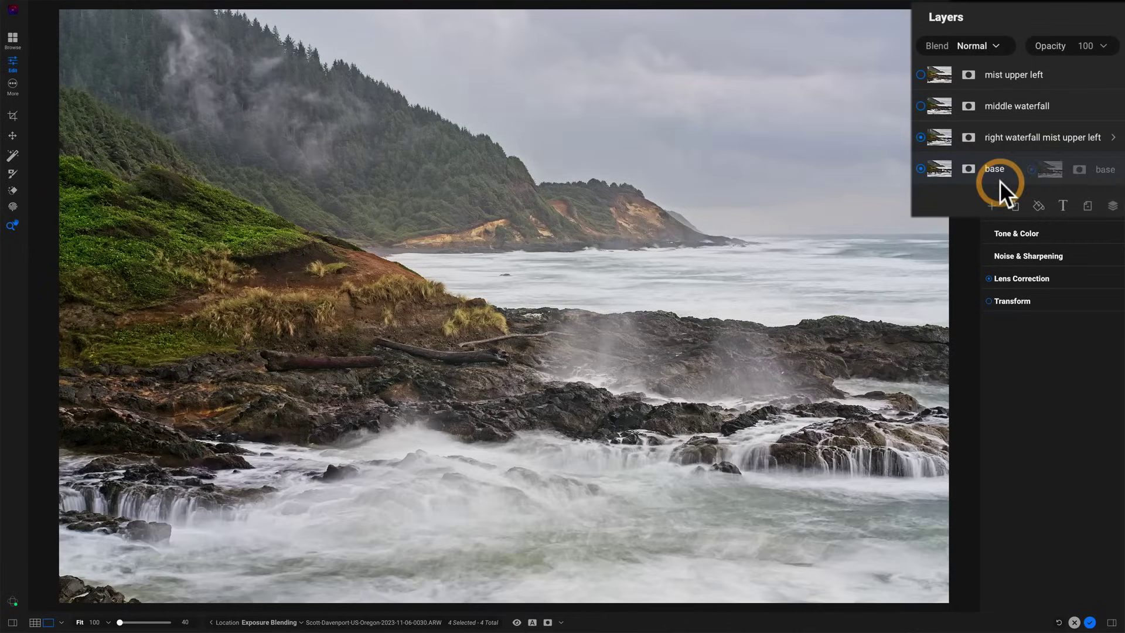
click(920, 136)
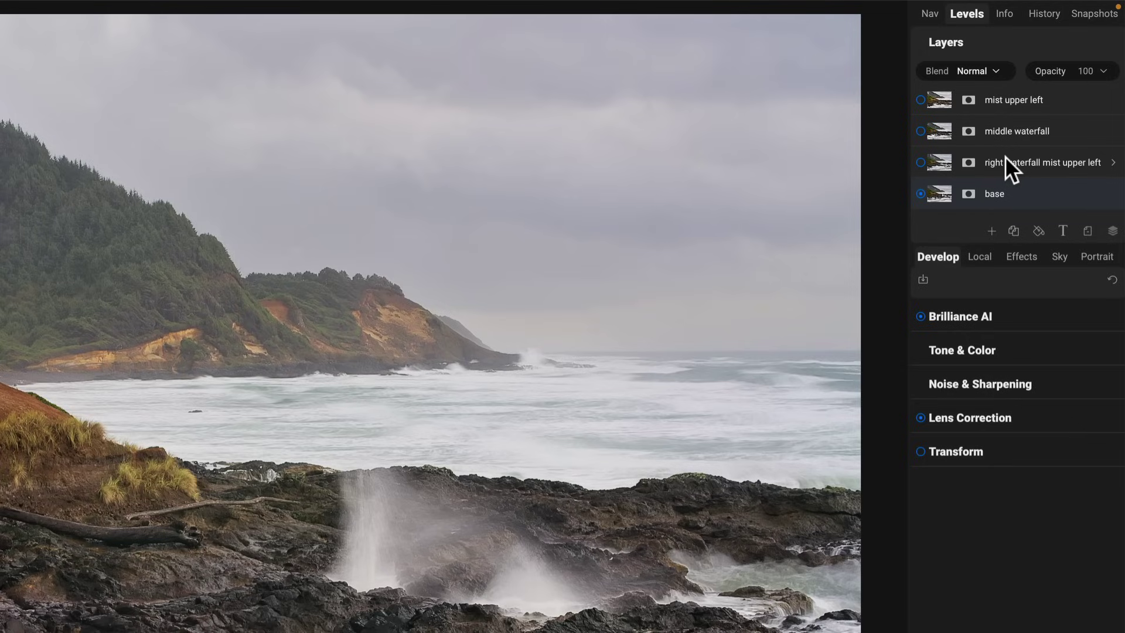
click(997, 162)
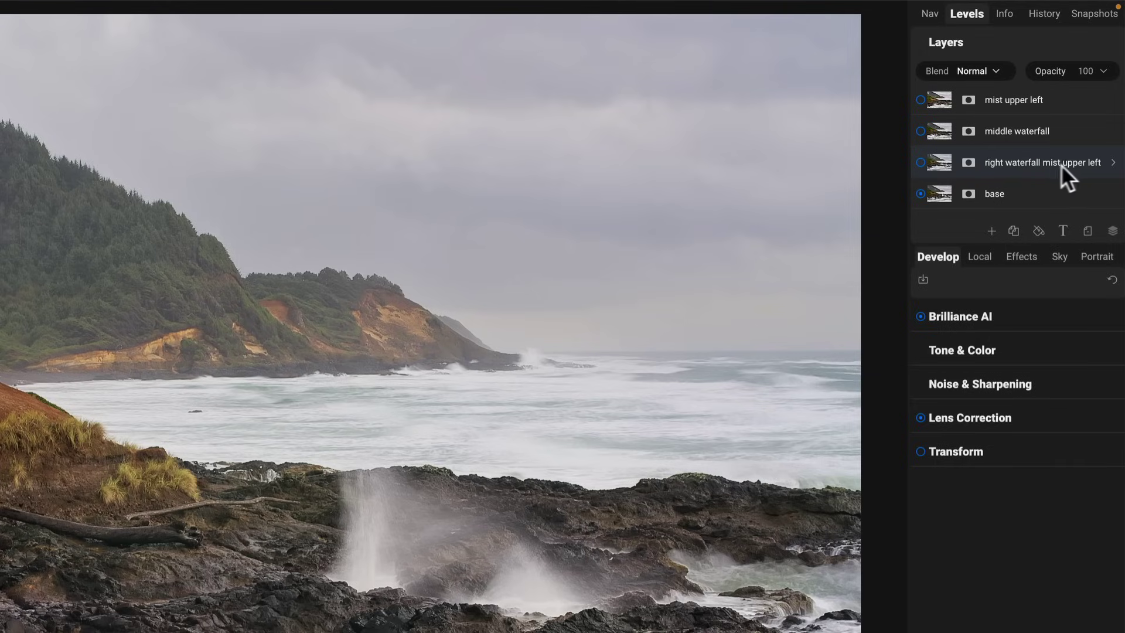
click(920, 162)
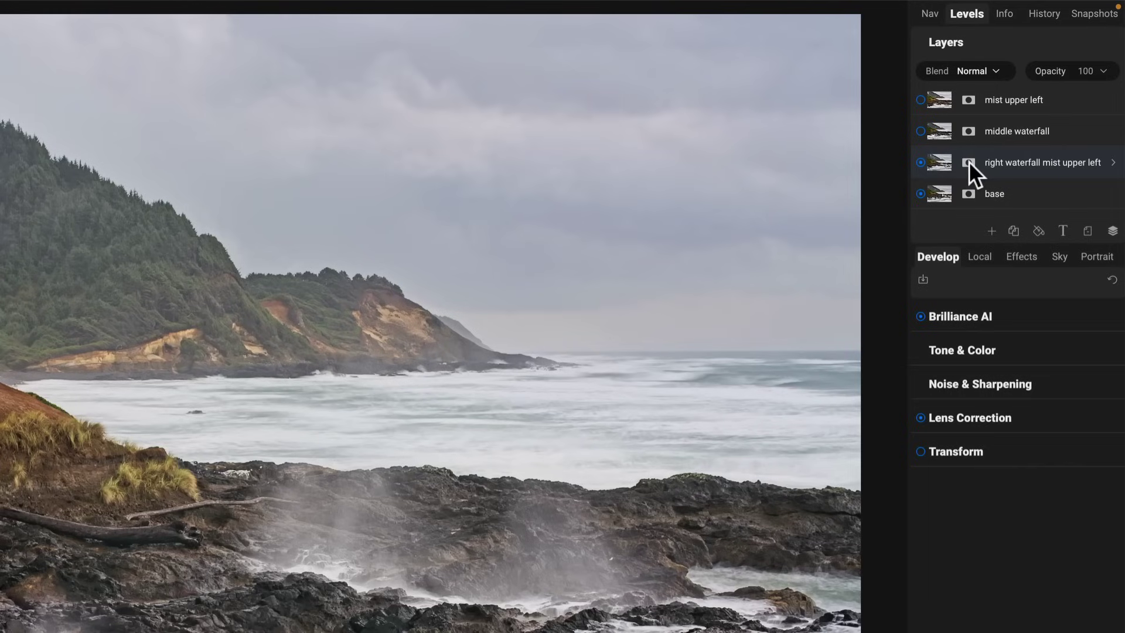
- Invert the right waterfall layer's mask to black and make the layer visible
click(1020, 109)
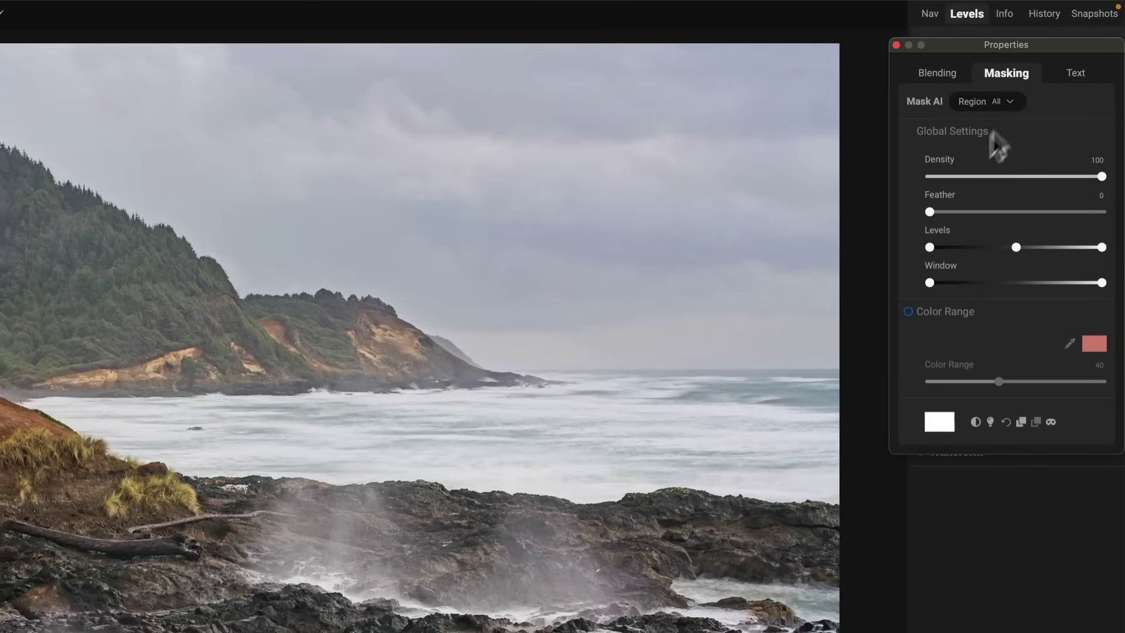
drag(1049, 47, 809, 24)
click(810, 25)
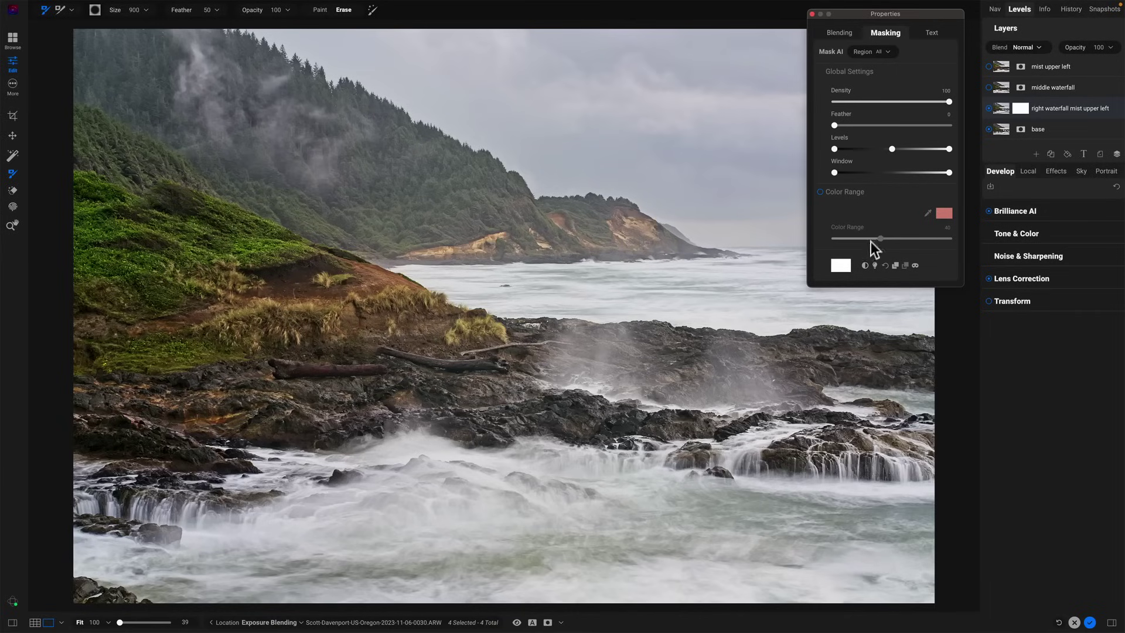
click(865, 265)
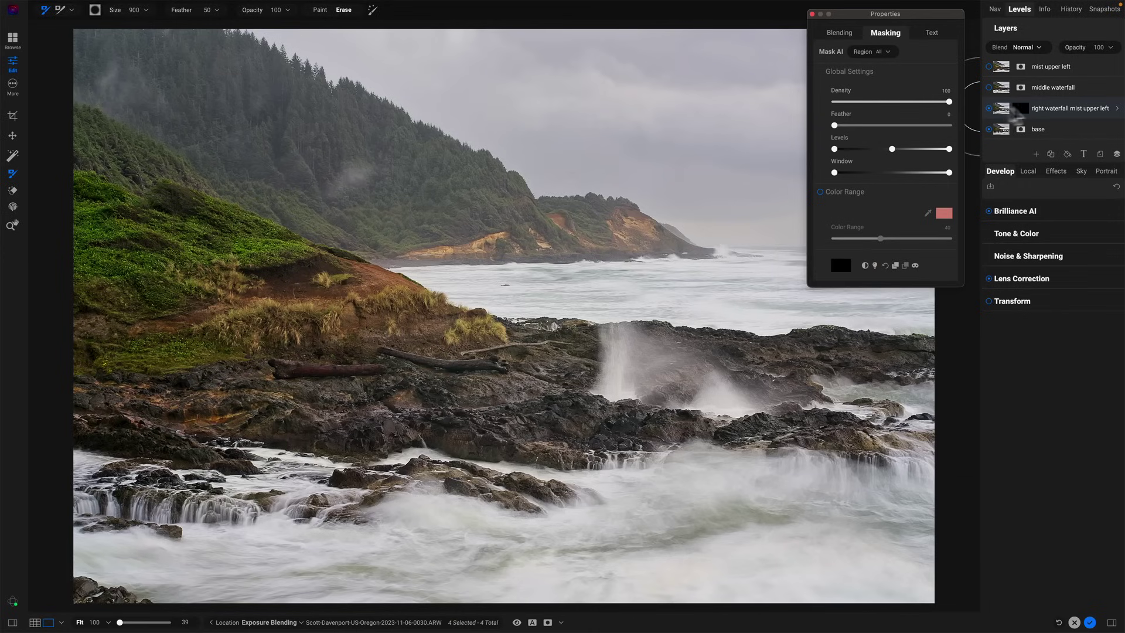
click(989, 109)
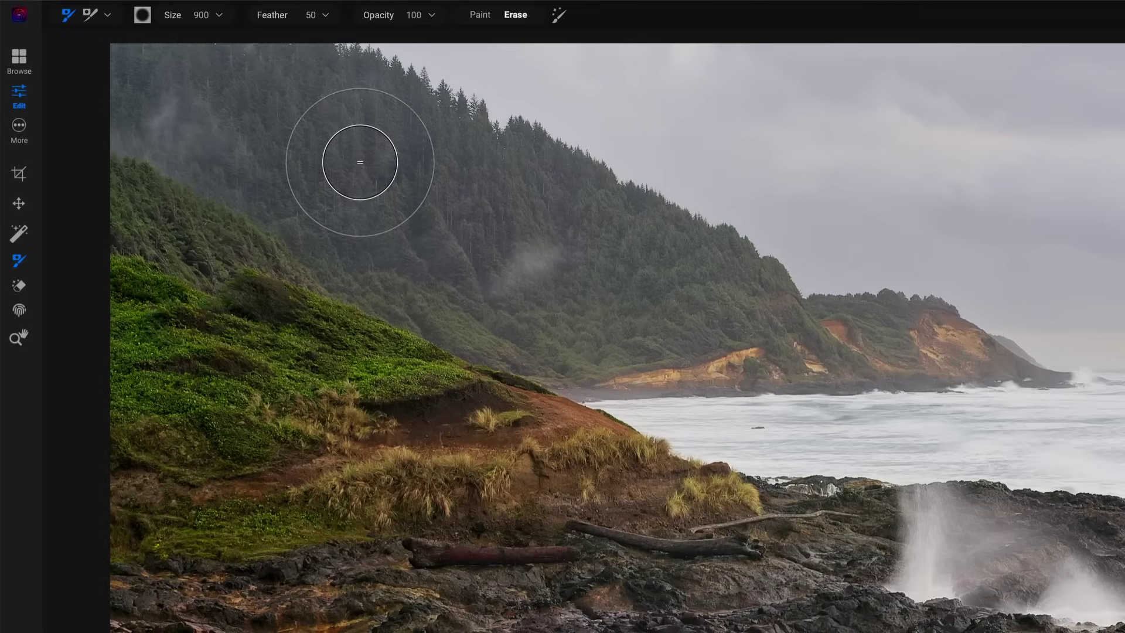
- Paint the cascading waterfalls in across the surf on the lower right
click(485, 15)
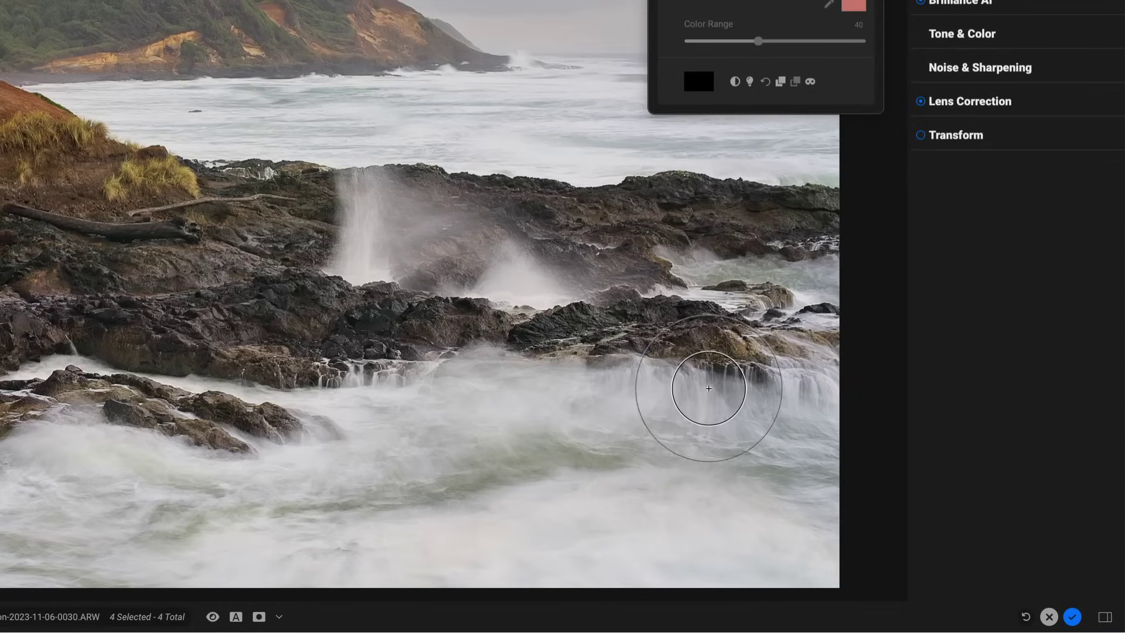
mouse_move(752, 387)
mouse_down()
mouse_move(587, 396)
mouse_move(534, 413)
mouse_move(762, 393)
mouse_move(856, 368)
mouse_move(658, 385)
mouse_up()
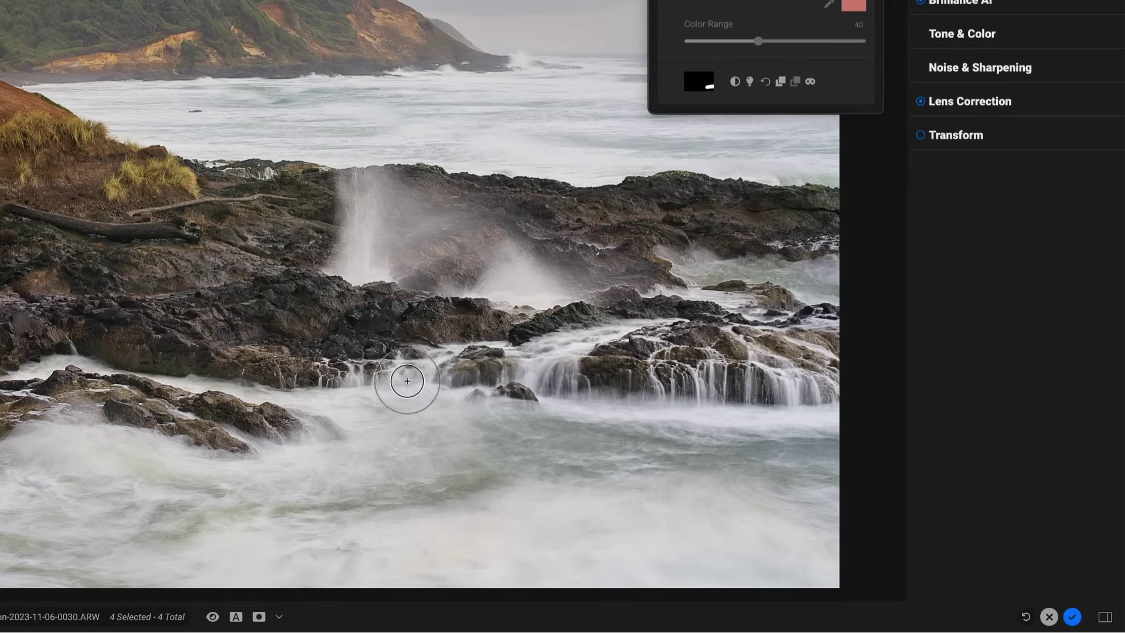
drag(384, 392, 353, 408)
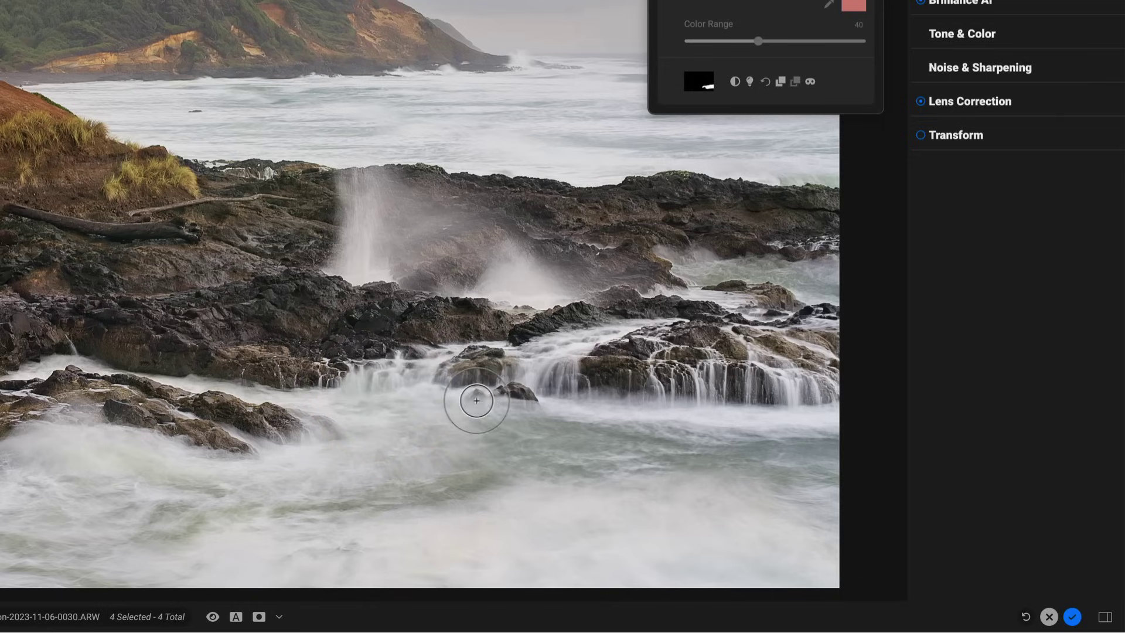
click(577, 413)
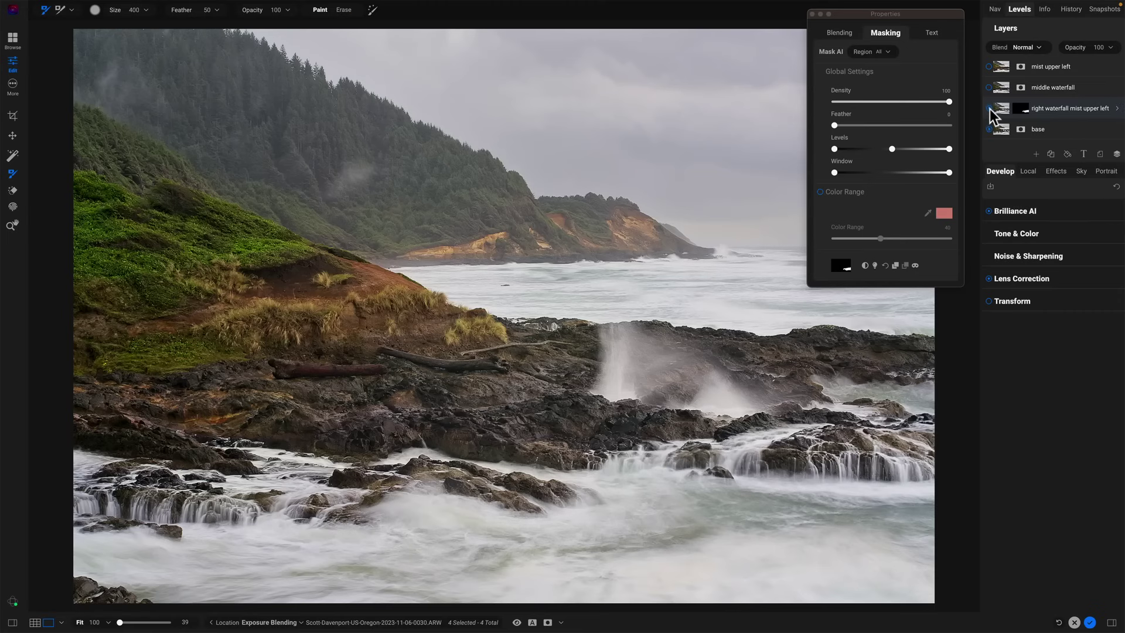
- Erase the right waterfall blend from the central rocks, then shrink the brush to 200
click(989, 108)
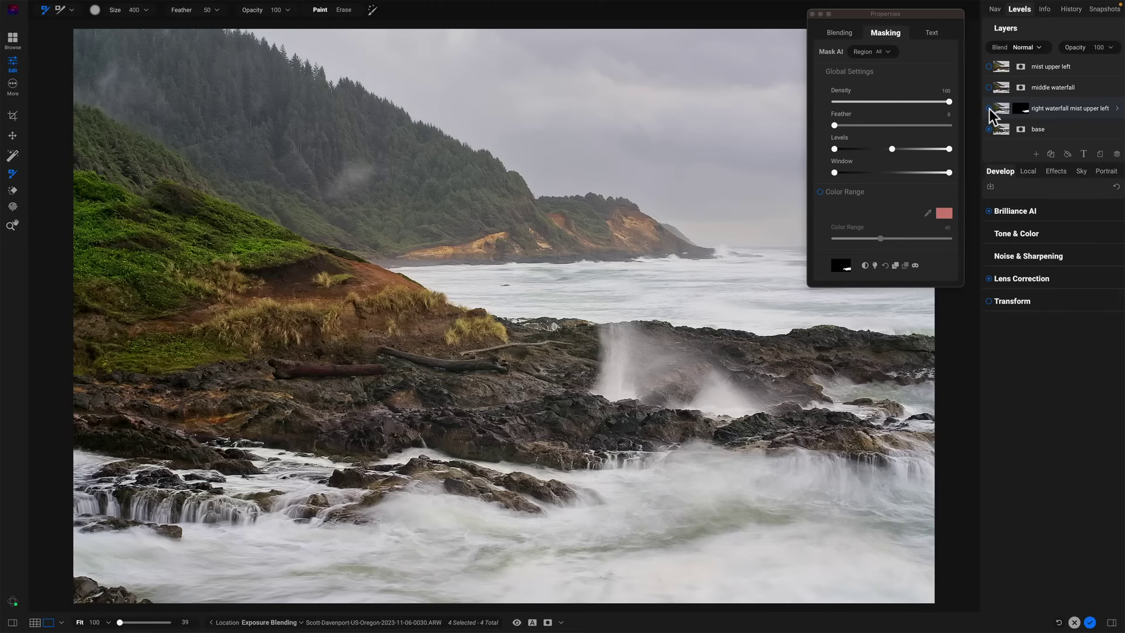
click(989, 107)
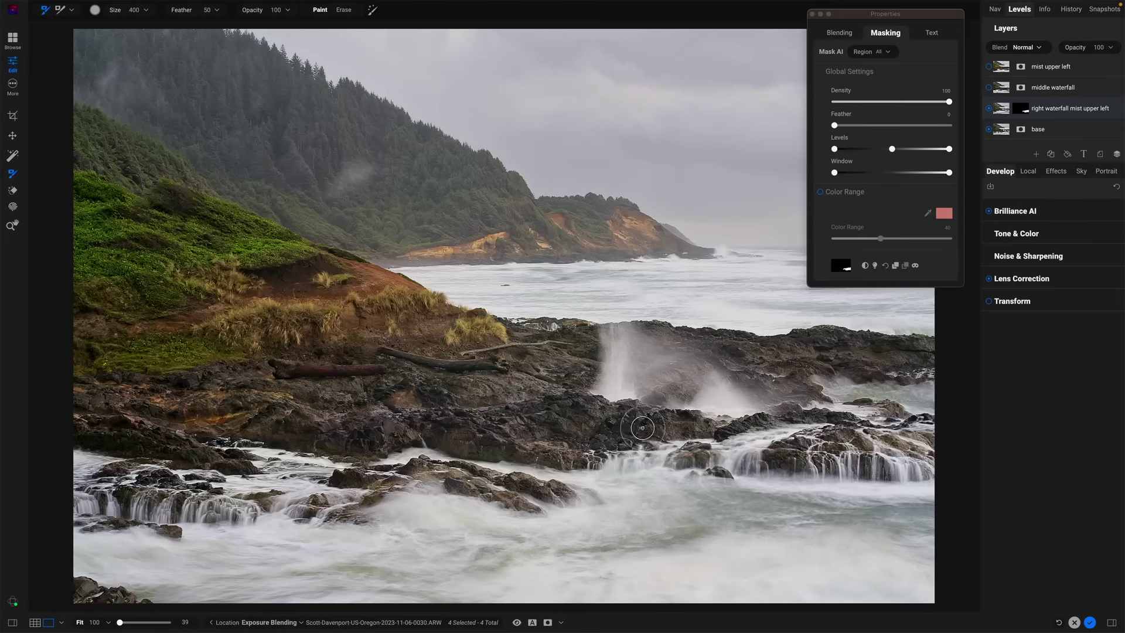
click(343, 10)
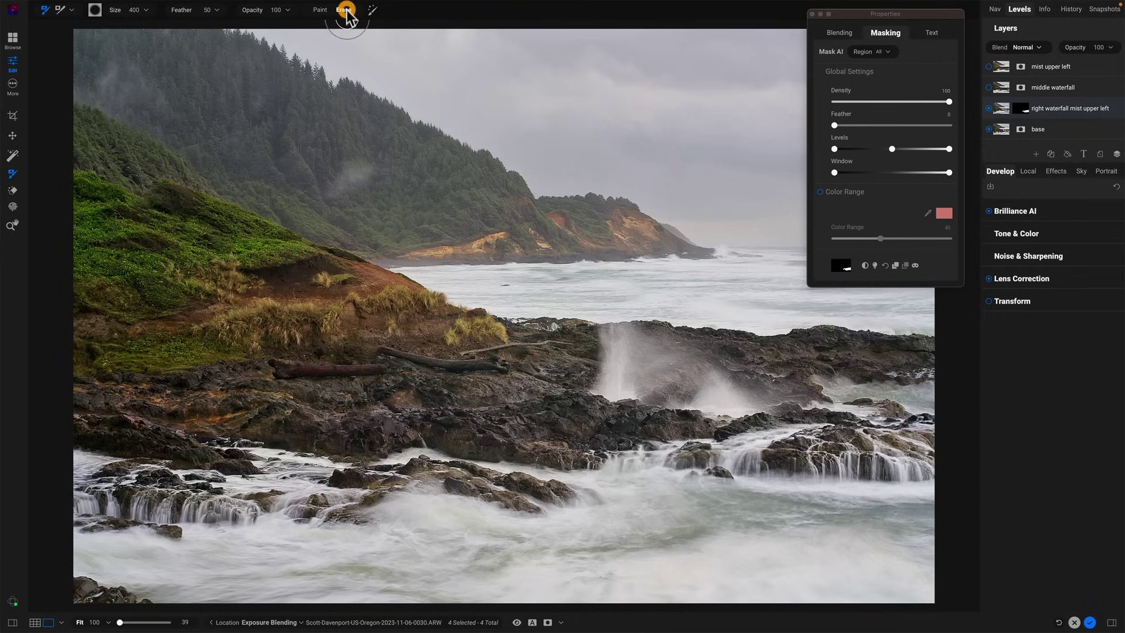
click(615, 448)
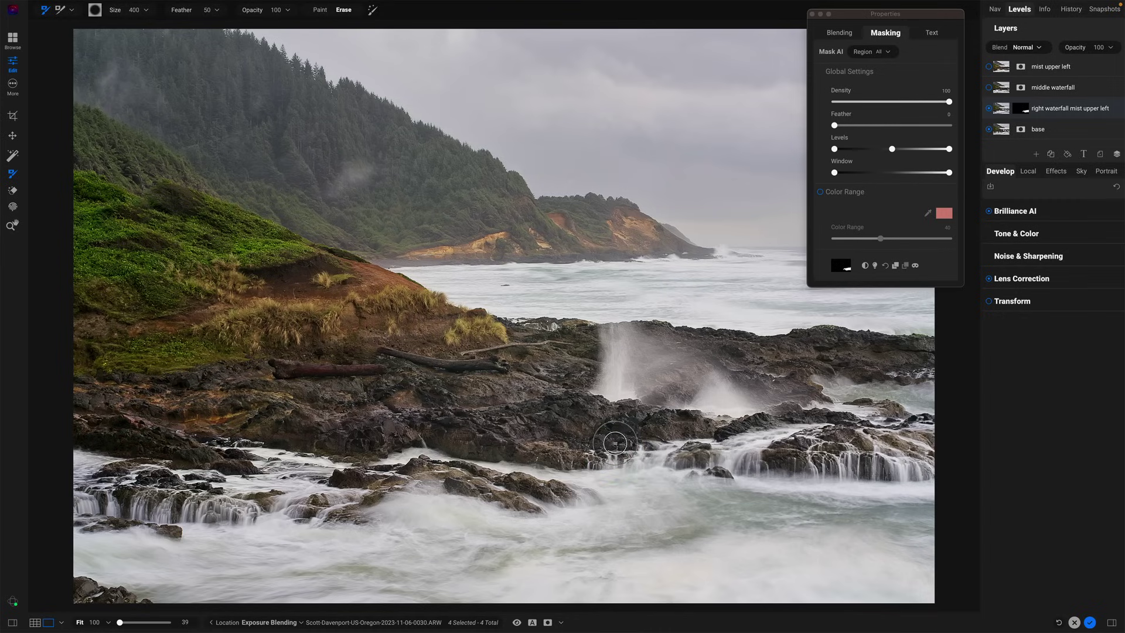
key(bracketleft)
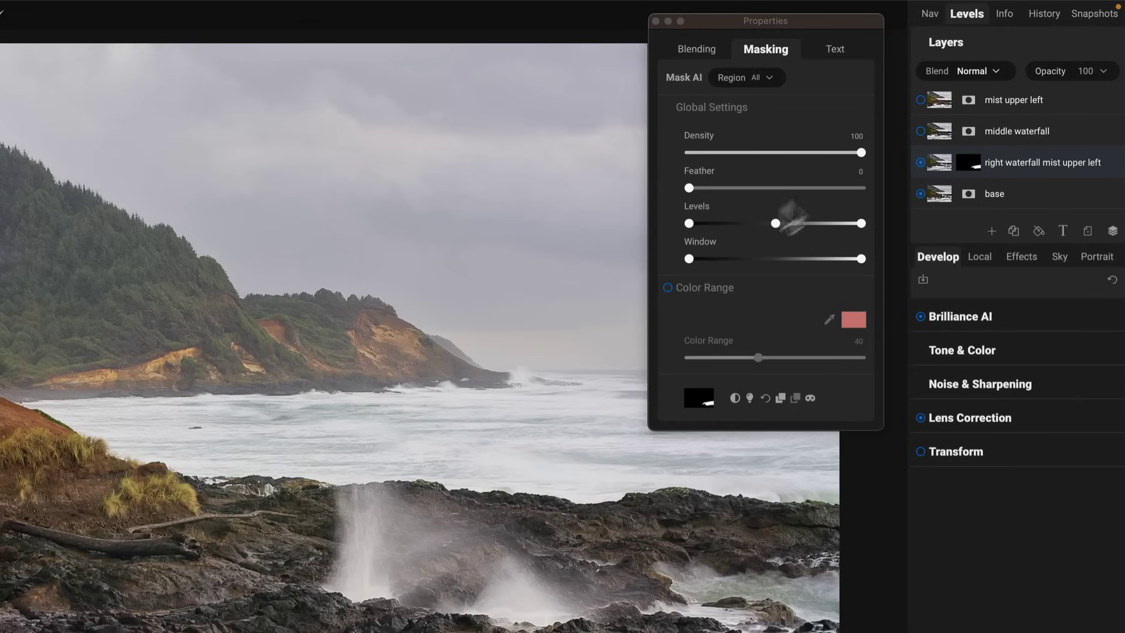
- Show the middle waterfall layer, compare it, and invert its mask to black
click(1024, 128)
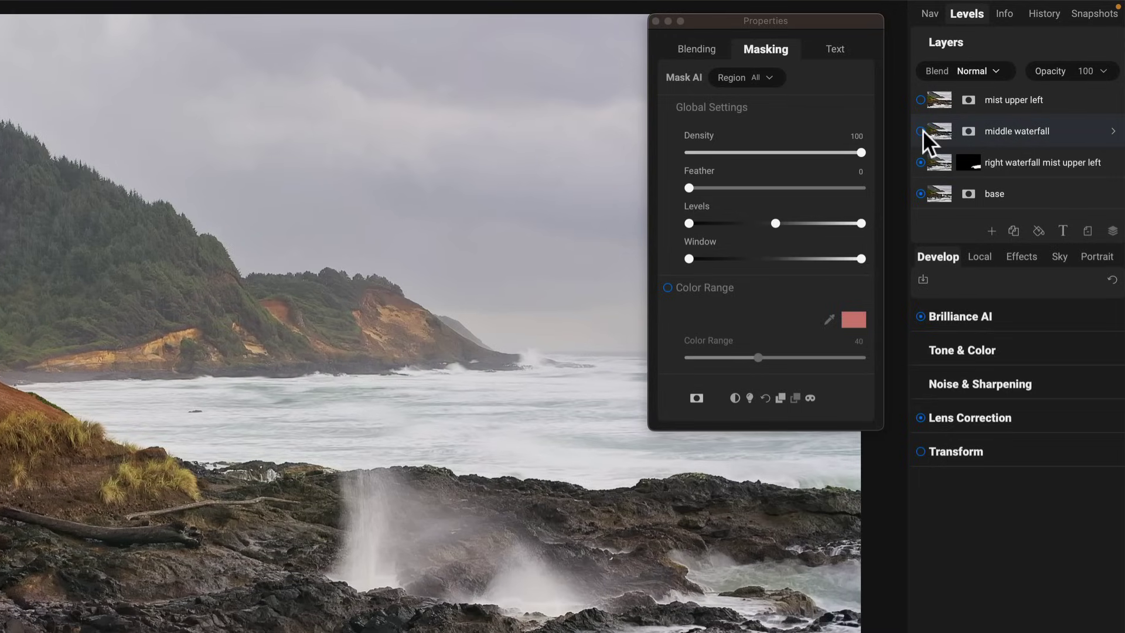
click(922, 130)
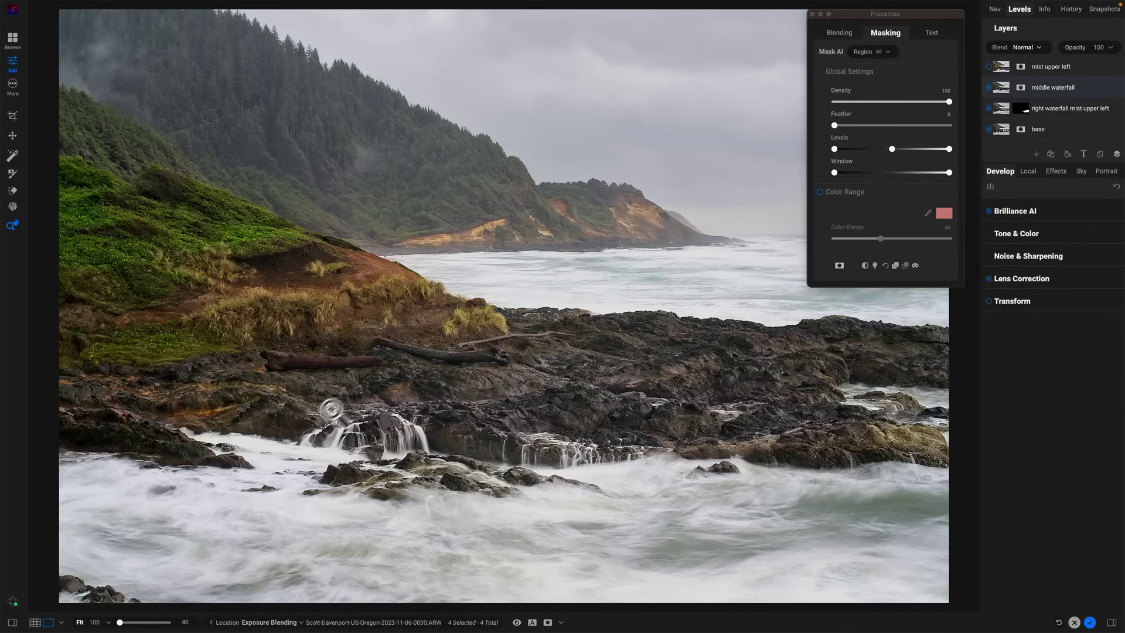
click(989, 88)
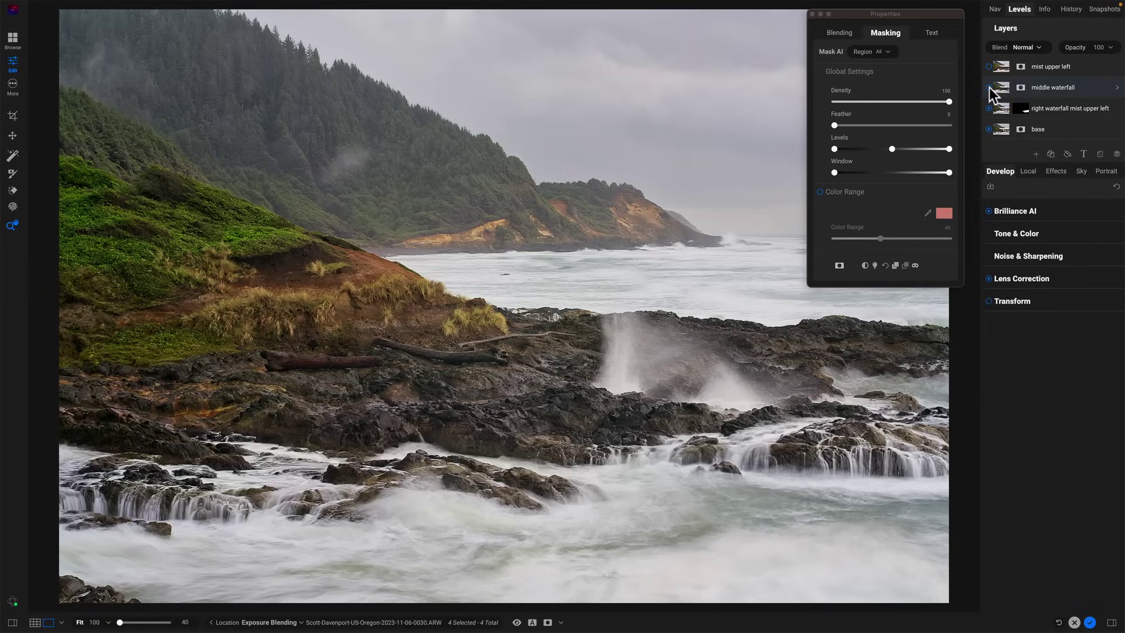
click(988, 87)
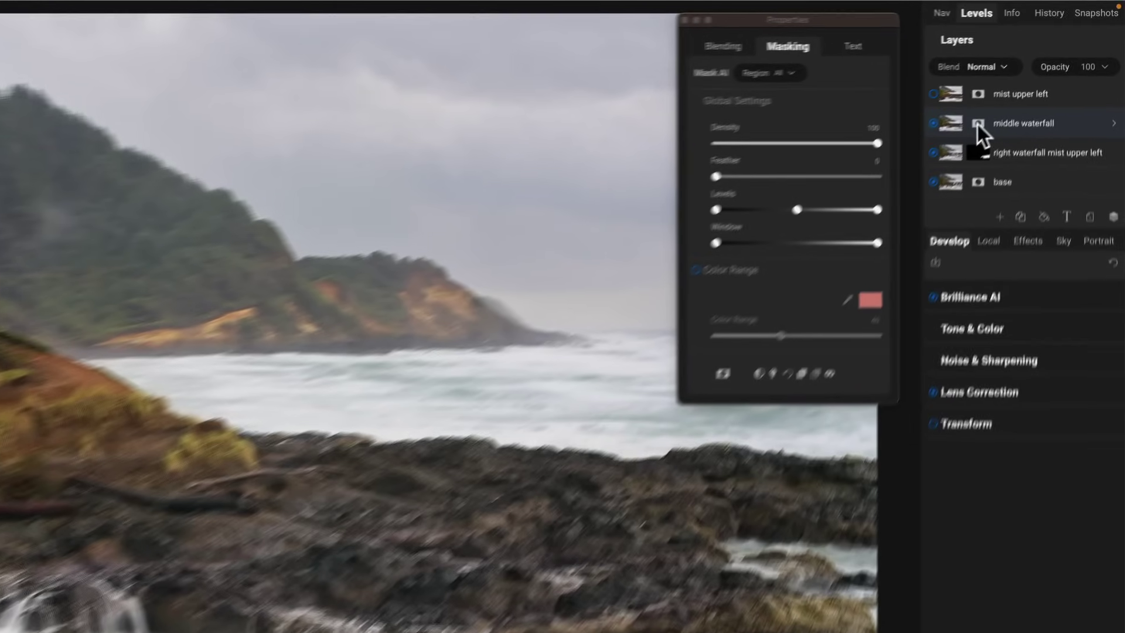
click(1021, 88)
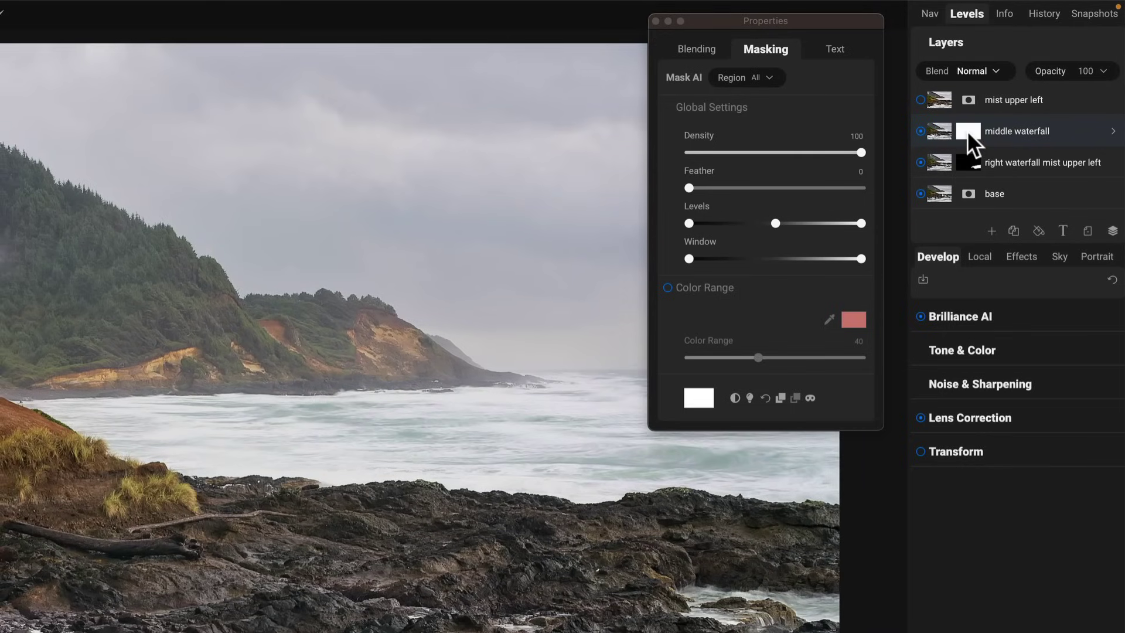
click(734, 395)
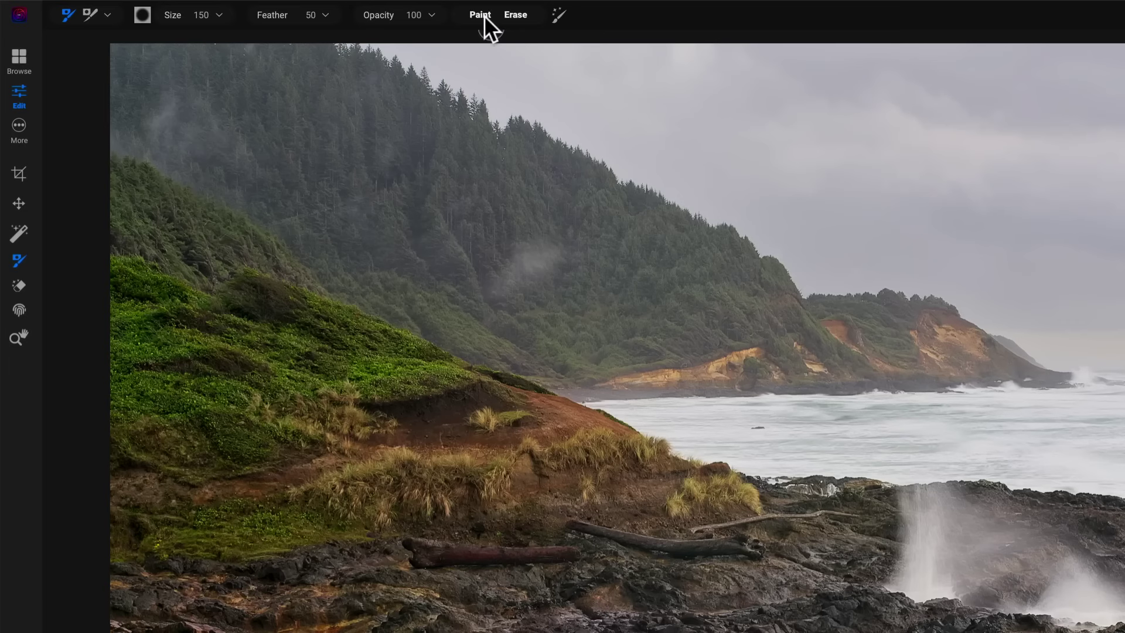
- Paint the small waterfall back in over the dark rocks left of centre
click(483, 15)
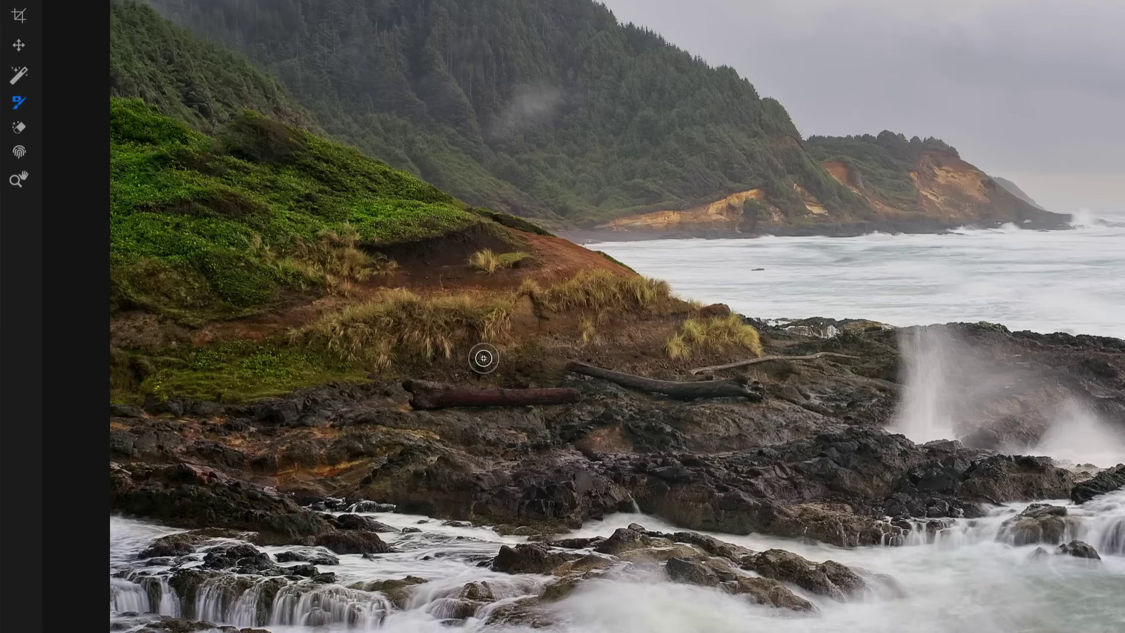
click(483, 358)
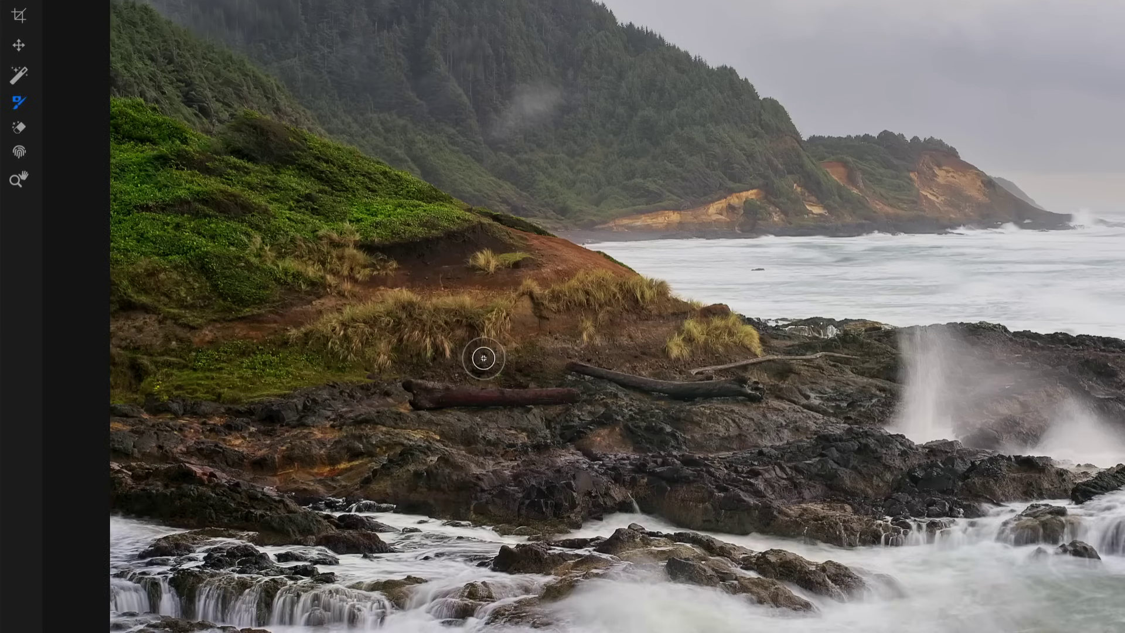
mouse_move(584, 457)
mouse_down()
mouse_move(479, 471)
mouse_move(615, 476)
mouse_move(476, 488)
mouse_move(519, 500)
mouse_move(614, 491)
mouse_move(559, 512)
mouse_move(469, 498)
mouse_move(544, 511)
mouse_move(509, 502)
mouse_up()
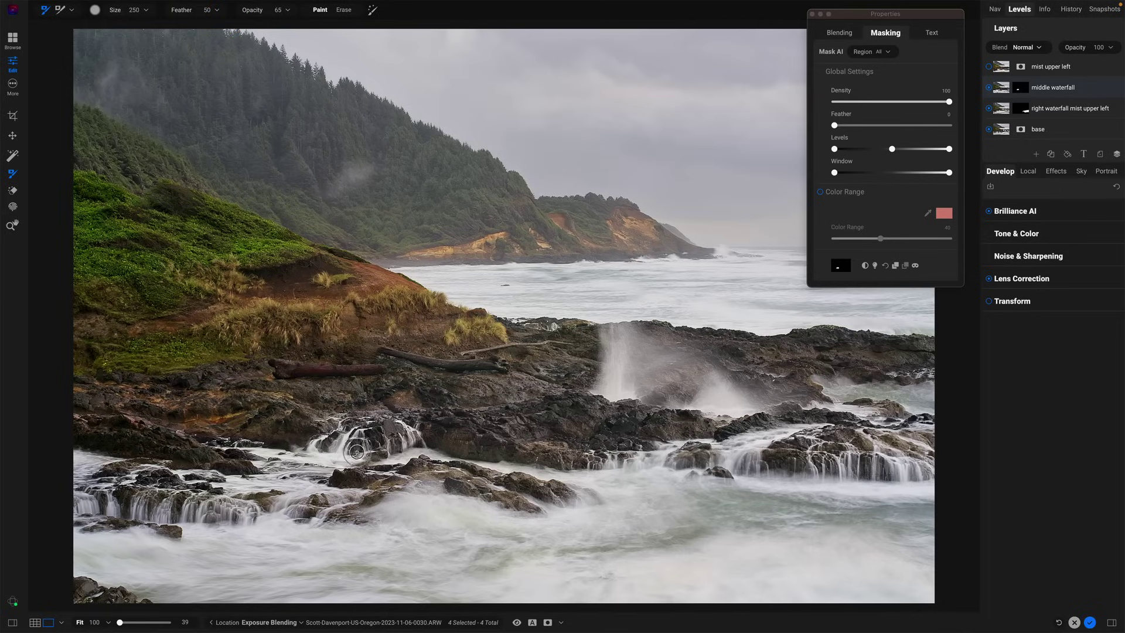
mouse_move(356, 451)
mouse_down()
mouse_move(369, 444)
mouse_move(326, 432)
mouse_move(260, 450)
mouse_up()
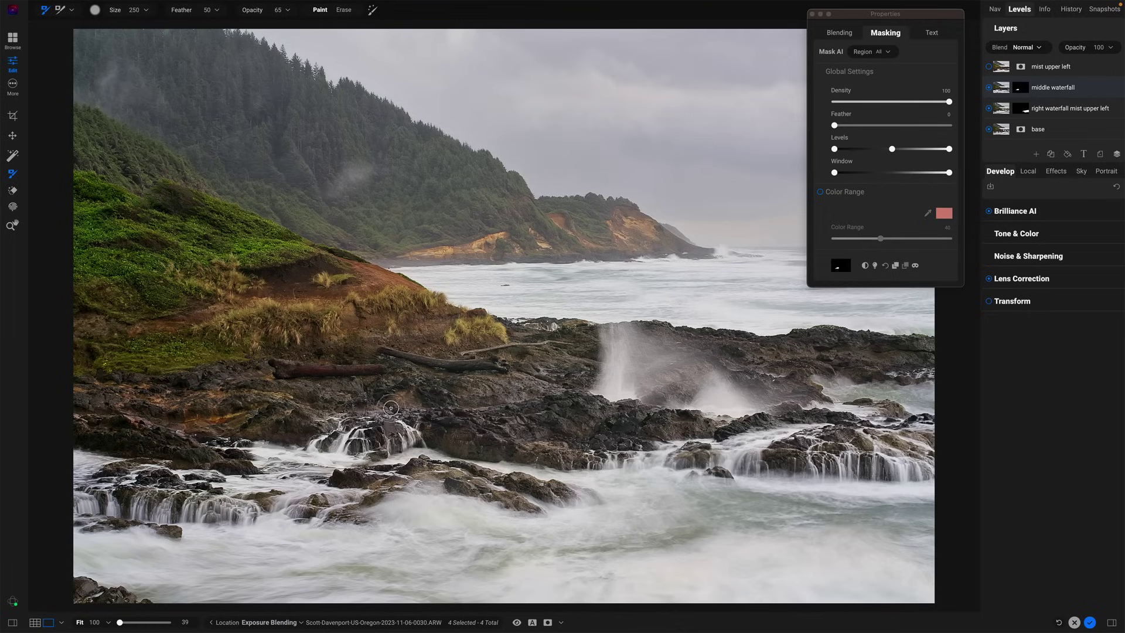
click(371, 410)
key(o)
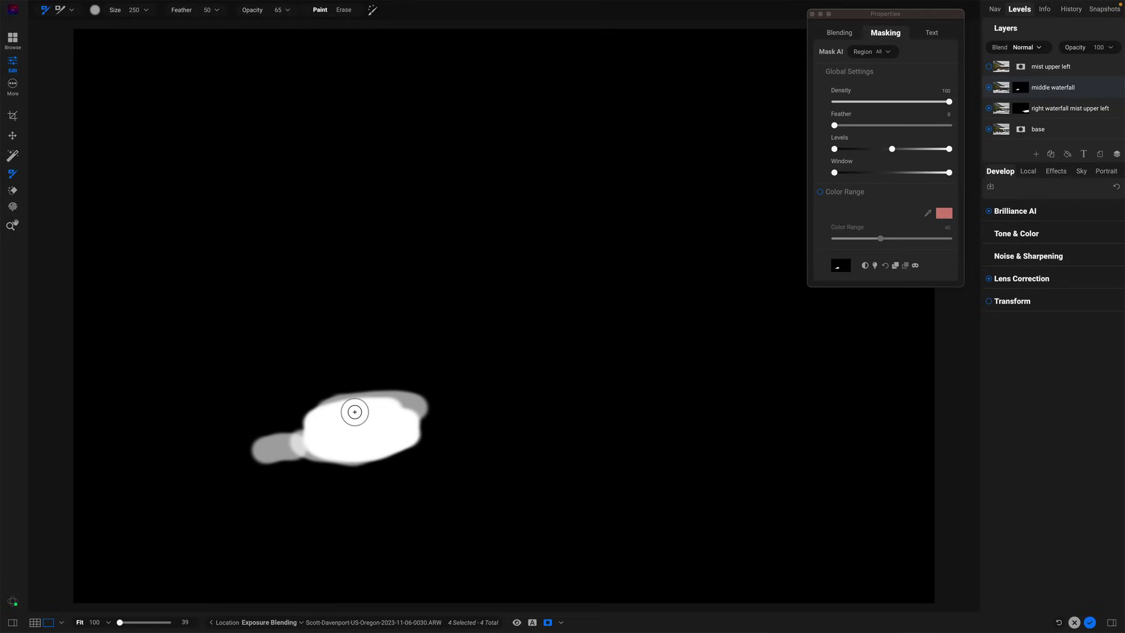
key(o)
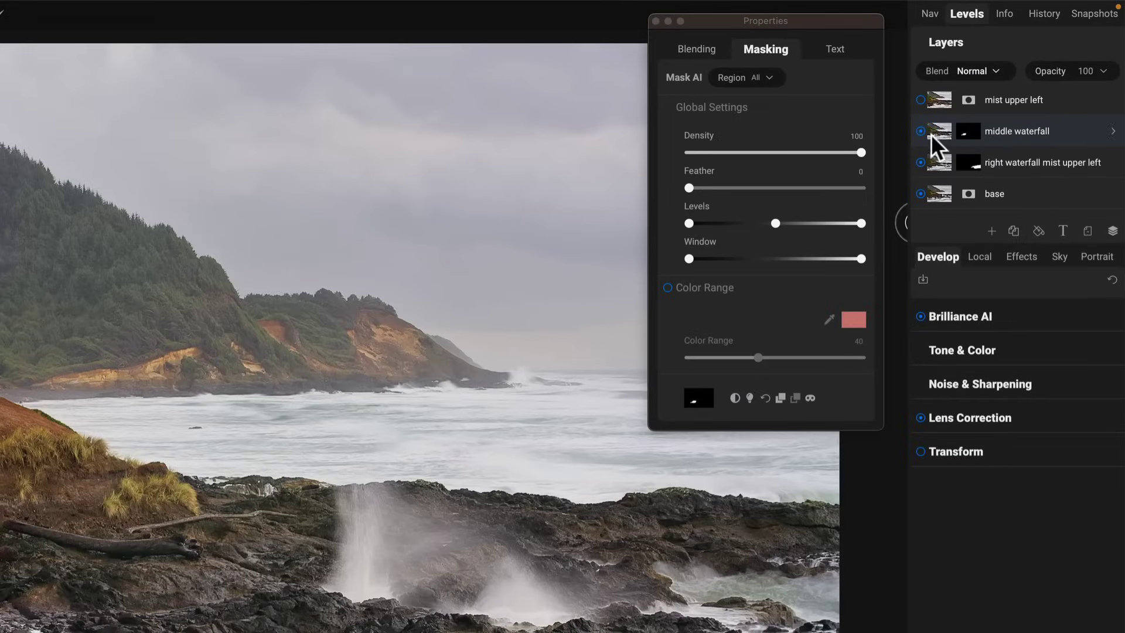
- Paint mist from the right waterfall layer into the upper-left forest at 100 opacity, brush 800
click(1014, 164)
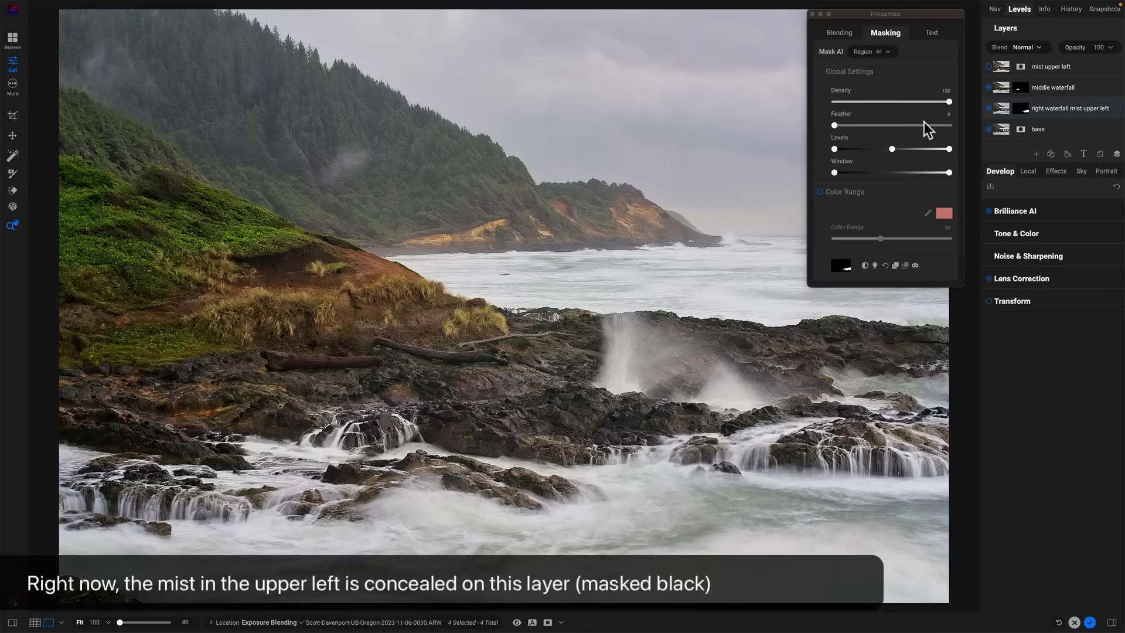
click(1019, 108)
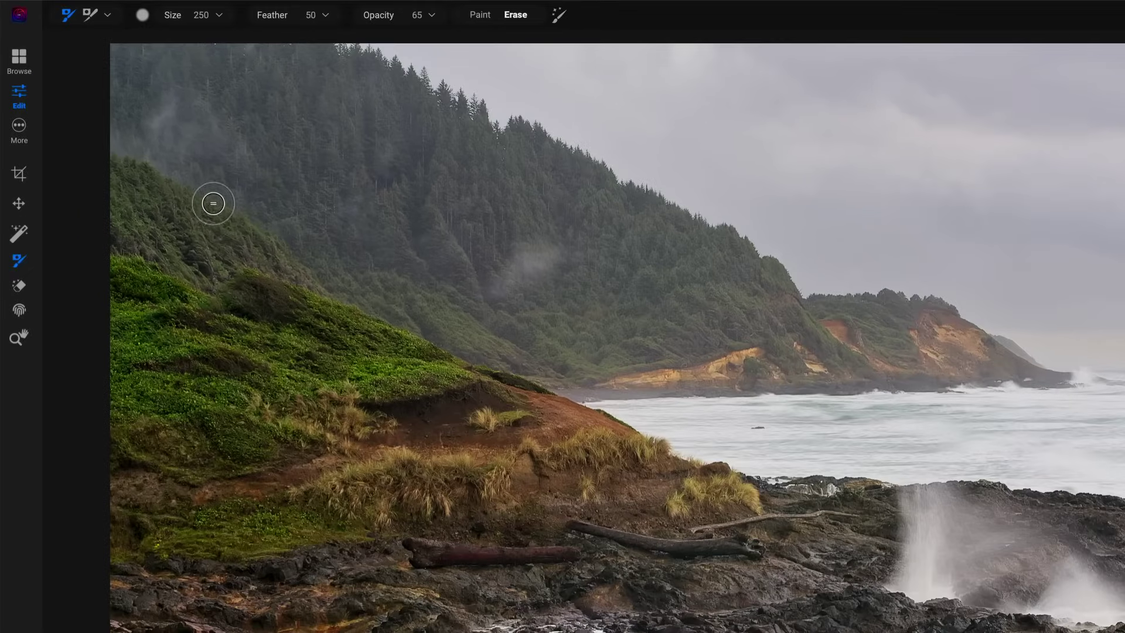
click(479, 15)
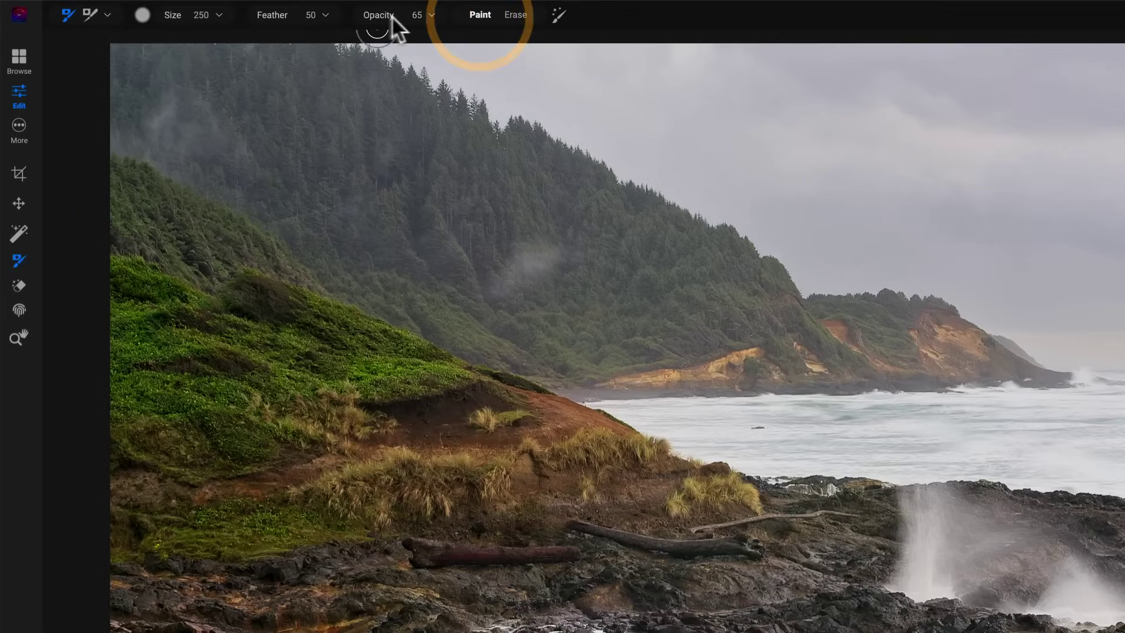
key(bracketright)
key(bracketright)
key(bracketright)
key(bracketright)
key(bracketright)
key(bracketright)
key(bracketright)
key(bracketright)
key(bracketright)
key(bracketright)
key(bracketright)
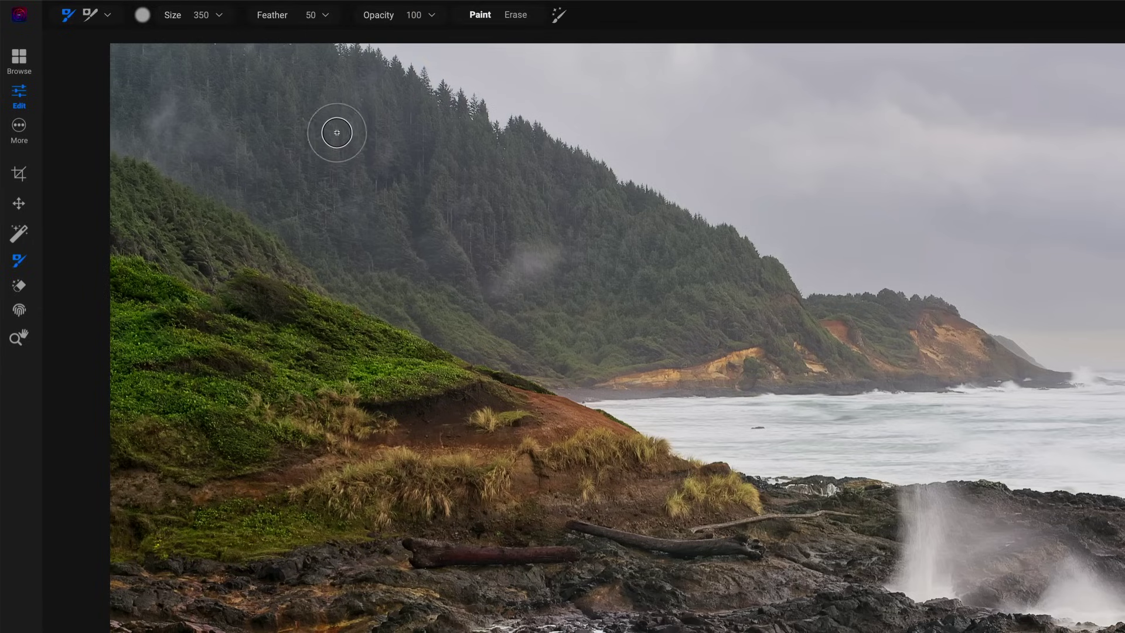
mouse_move(337, 132)
mouse_down()
mouse_move(341, 107)
mouse_move(318, 89)
mouse_move(327, 79)
mouse_move(329, 99)
mouse_move(369, 111)
mouse_move(390, 227)
mouse_move(347, 207)
mouse_move(310, 83)
mouse_move(276, 78)
mouse_move(272, 87)
mouse_move(335, 104)
mouse_move(350, 123)
mouse_move(334, 165)
mouse_move(351, 220)
mouse_move(368, 253)
mouse_move(411, 272)
mouse_move(431, 250)
mouse_move(437, 191)
mouse_move(418, 155)
mouse_move(369, 118)
mouse_up()
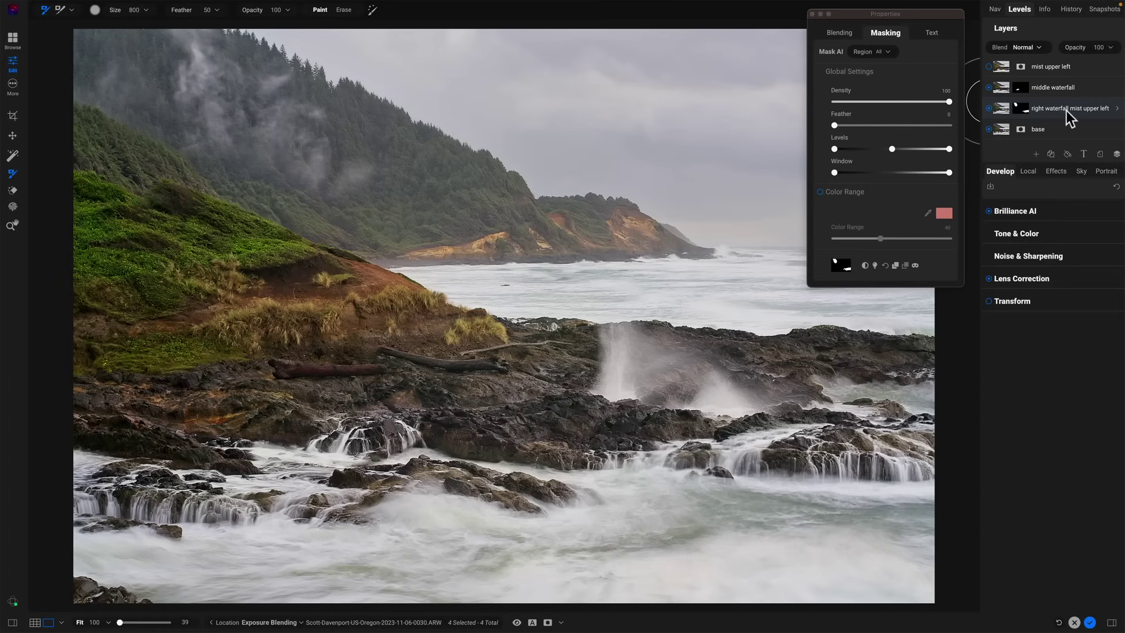
- Toggle the mist upper left layer's visibility to compare, leaving it switched on
click(1048, 68)
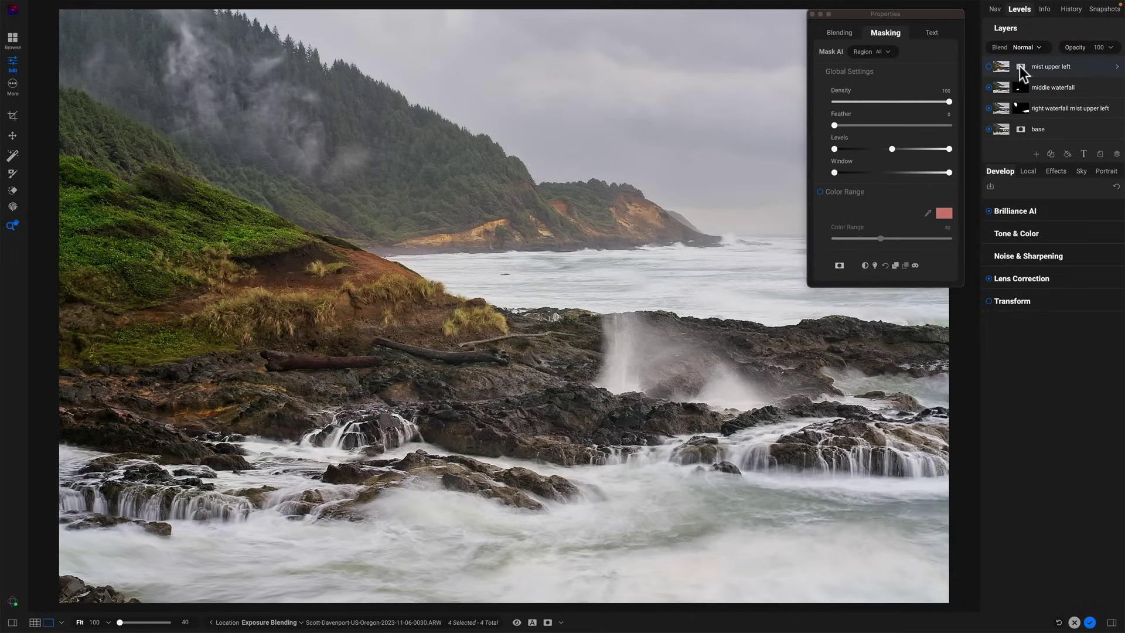
click(990, 67)
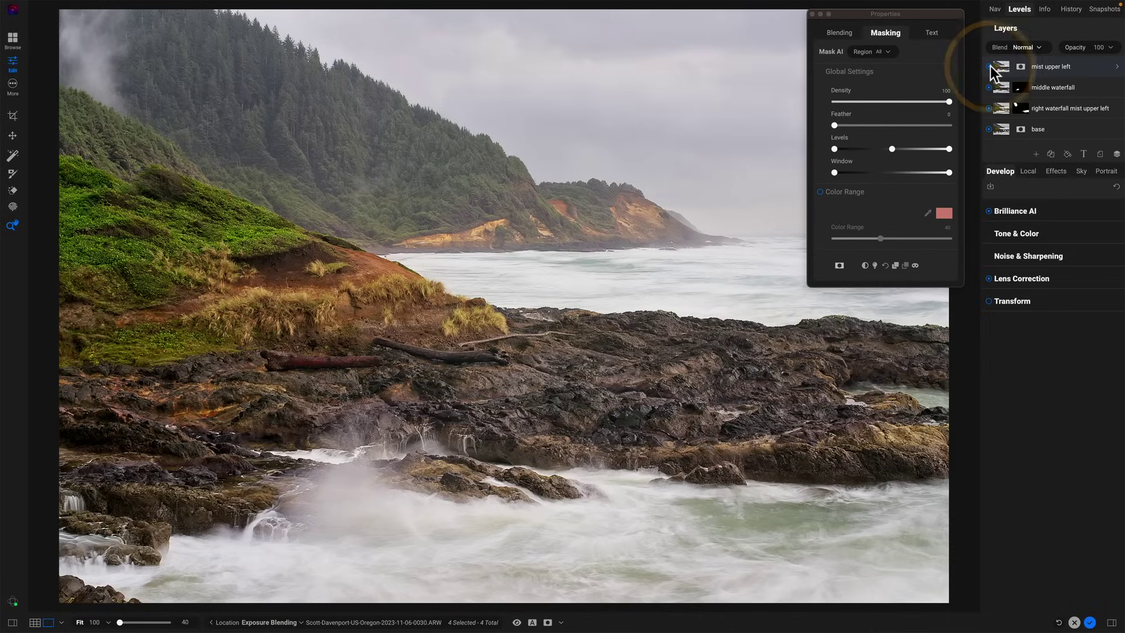
click(990, 68)
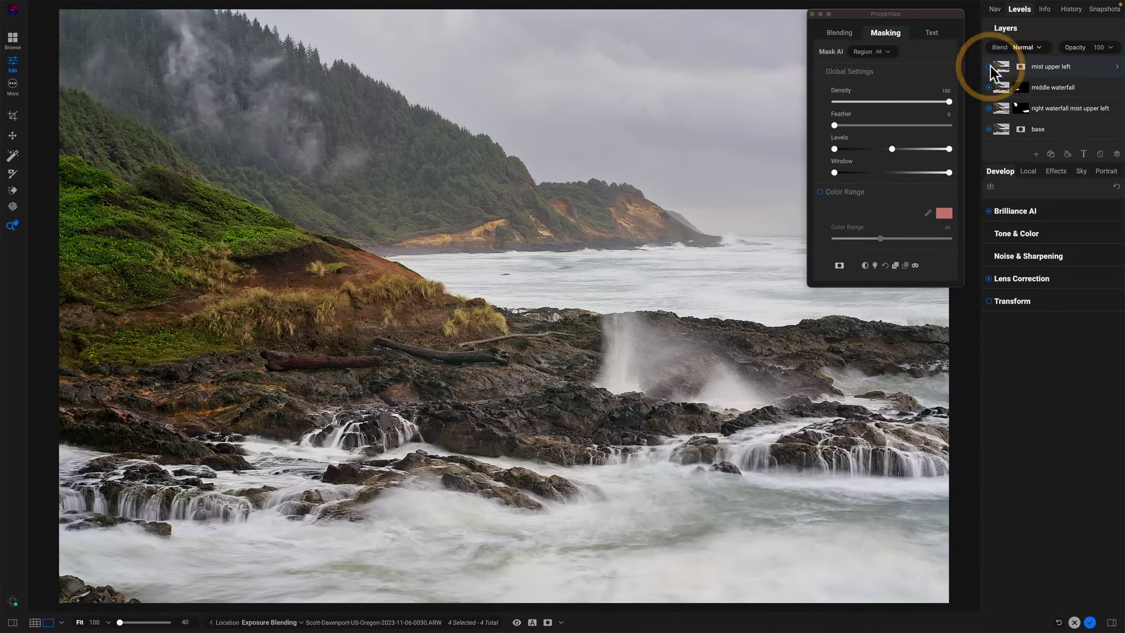
click(990, 68)
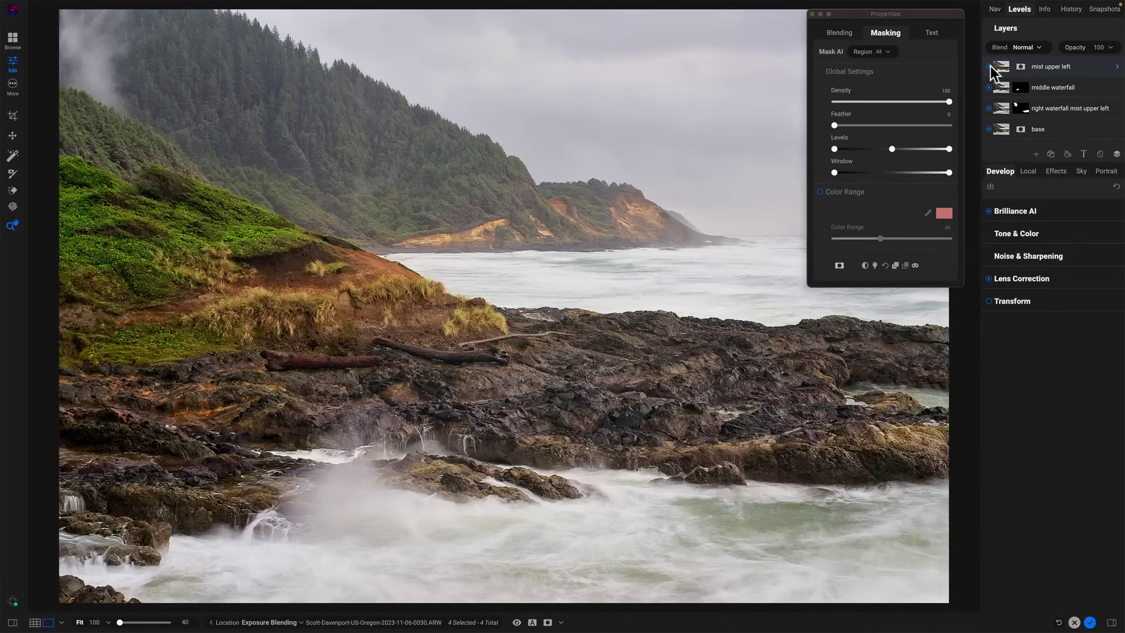
click(990, 68)
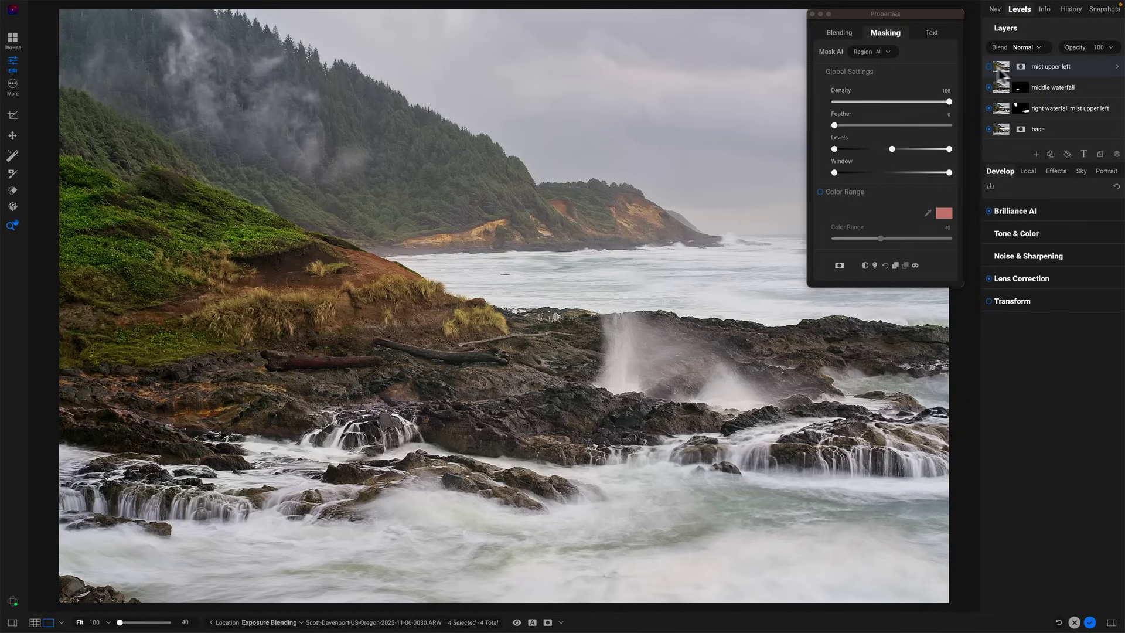
- Fill the mist upper left layer's mask black to hide the layer
click(1022, 65)
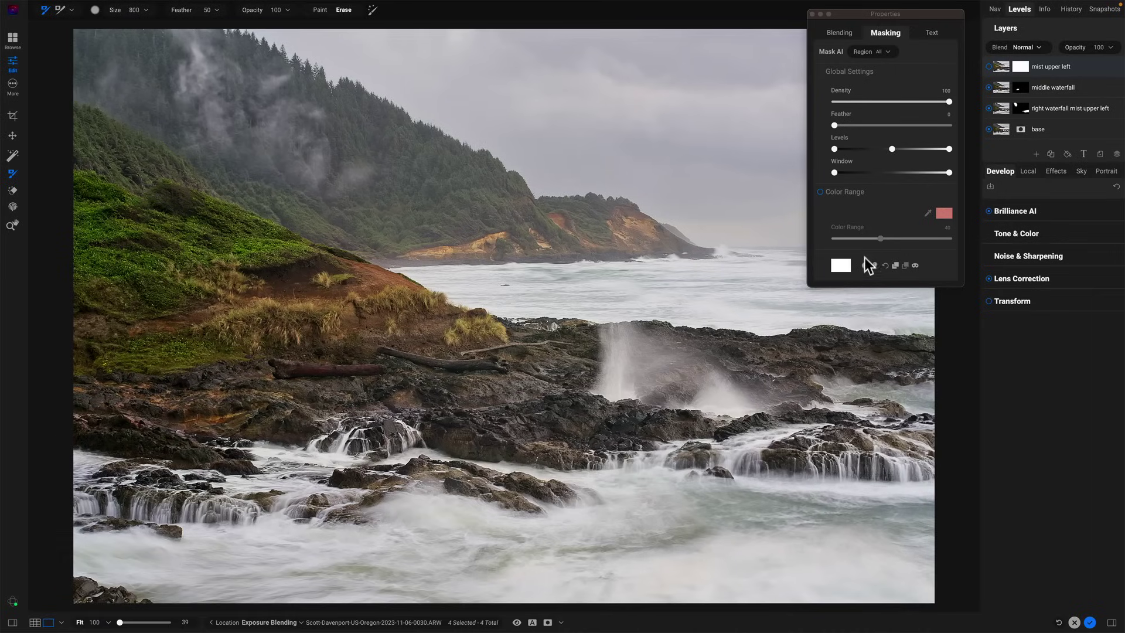
click(865, 265)
click(987, 88)
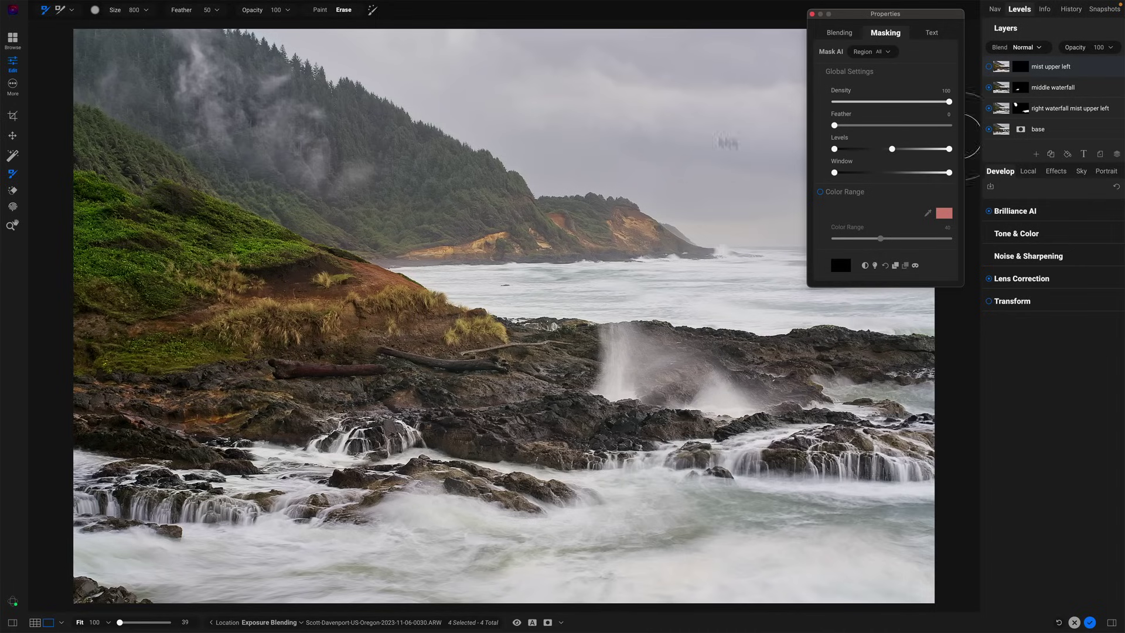
- Paint mist back into the upper-left hillside, shrink the brush to 400, undo once, re-show the layer
click(319, 11)
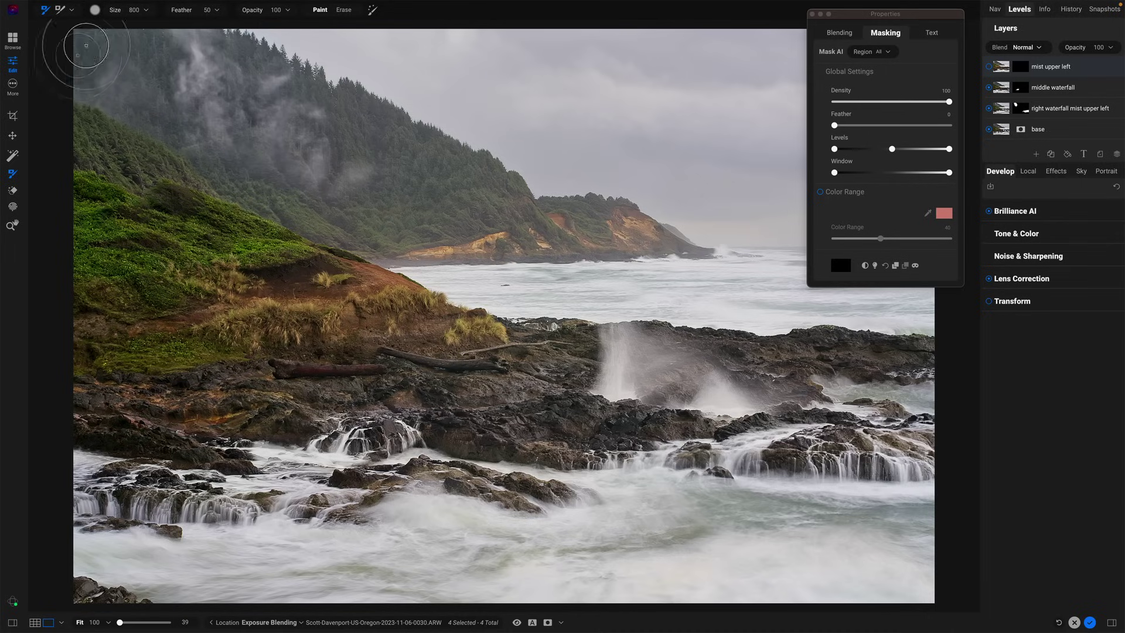
click(97, 54)
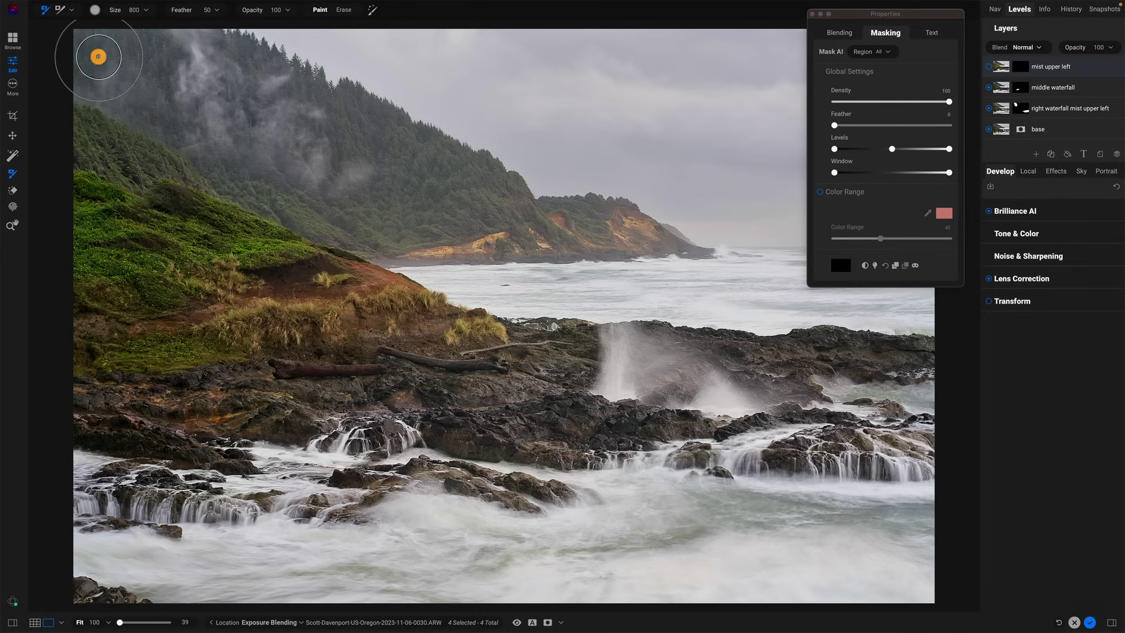
click(990, 71)
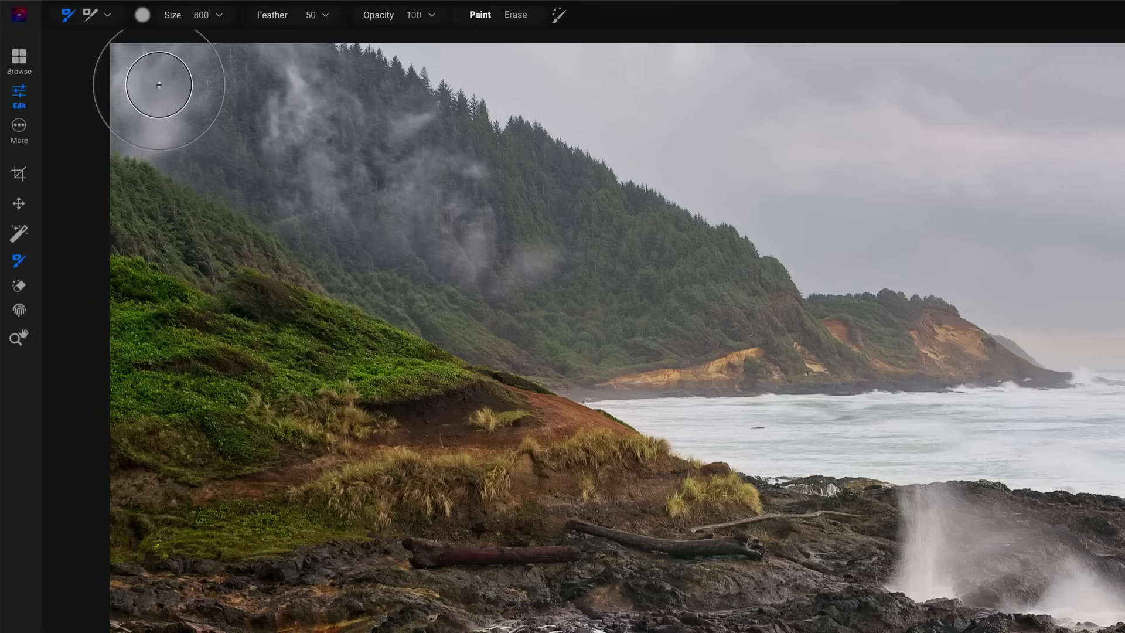
drag(151, 104, 171, 71)
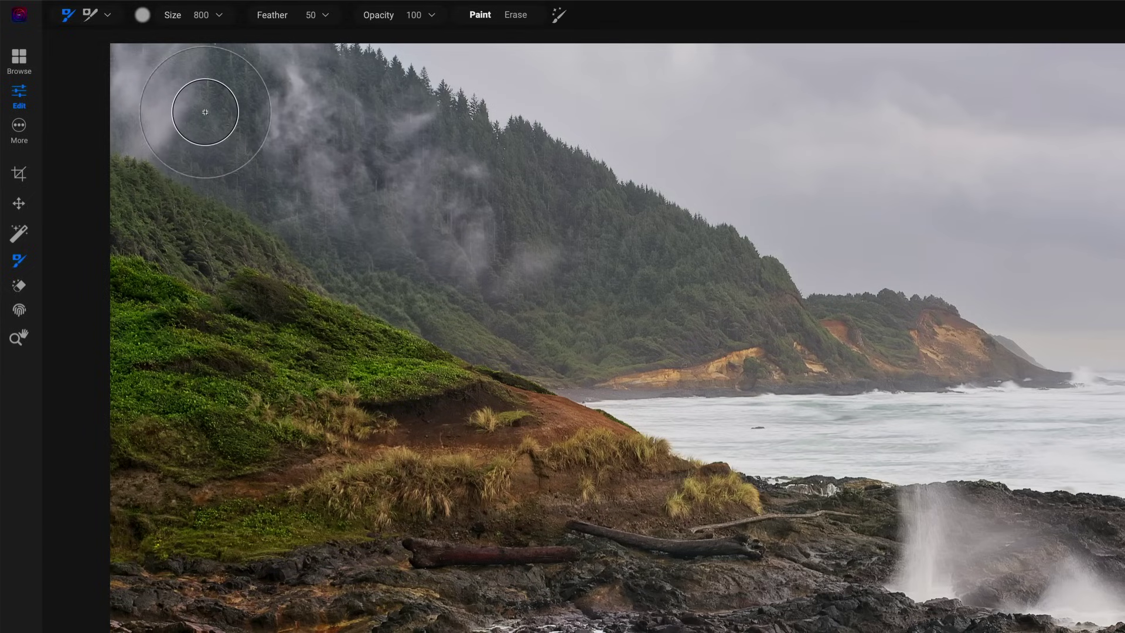
key(bracketleft)
key(bracketleft)
key(bracketleft)
key(bracketleft)
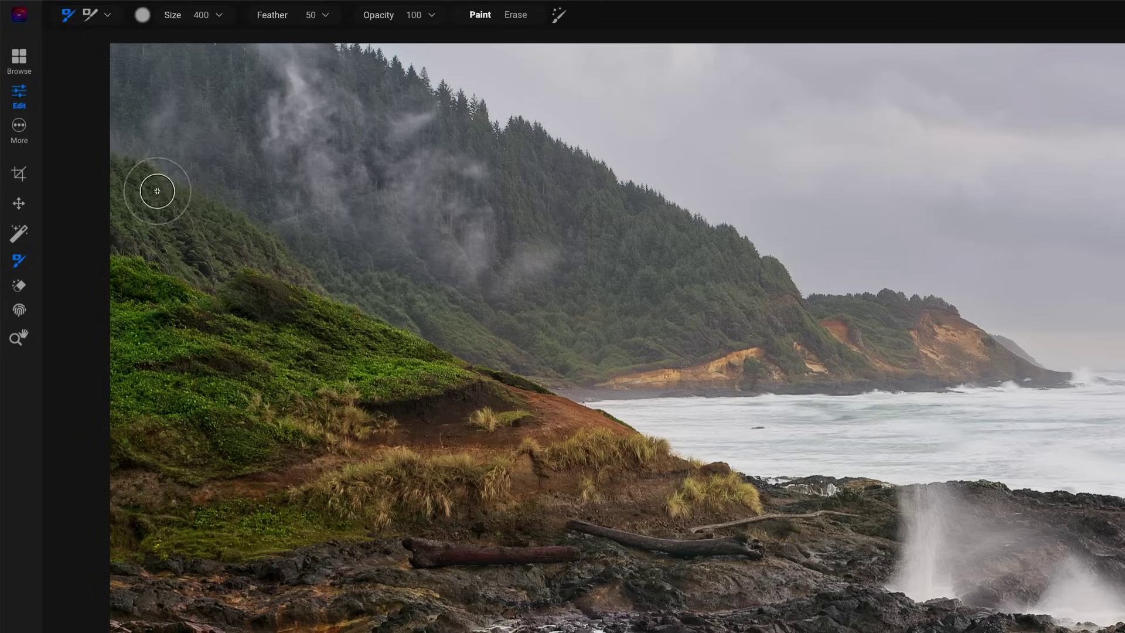
click(135, 171)
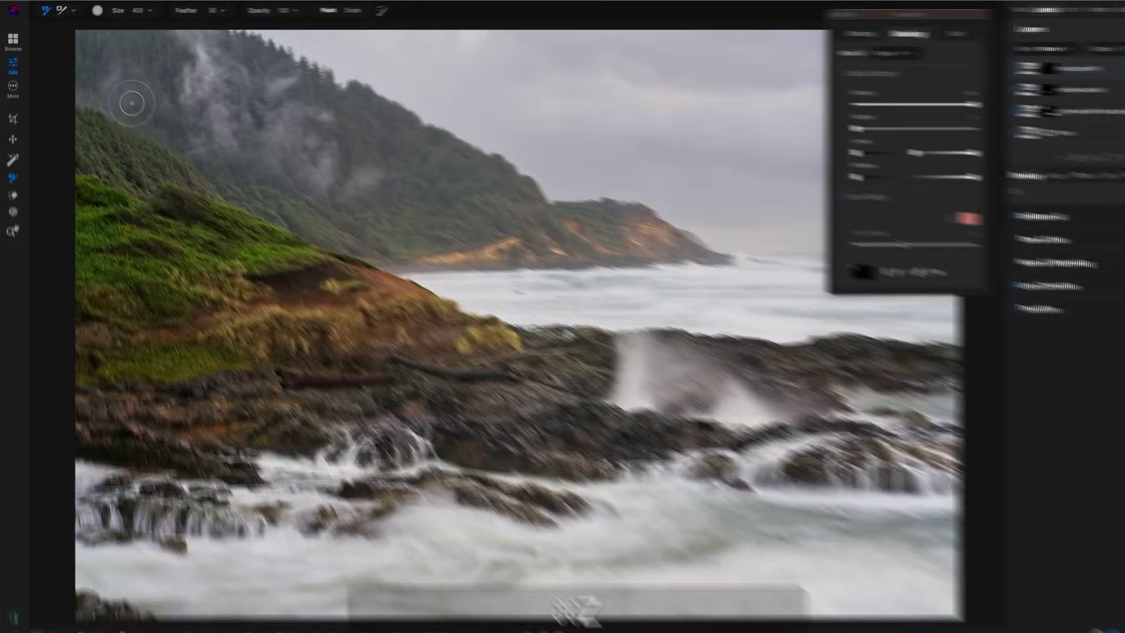
key(super+z)
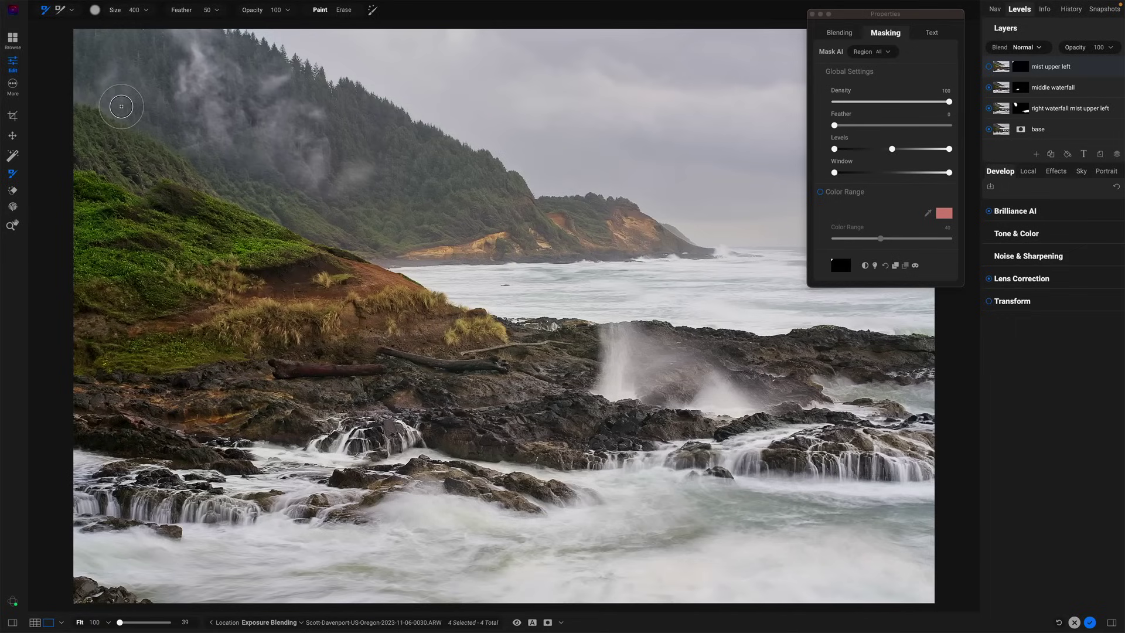
click(118, 90)
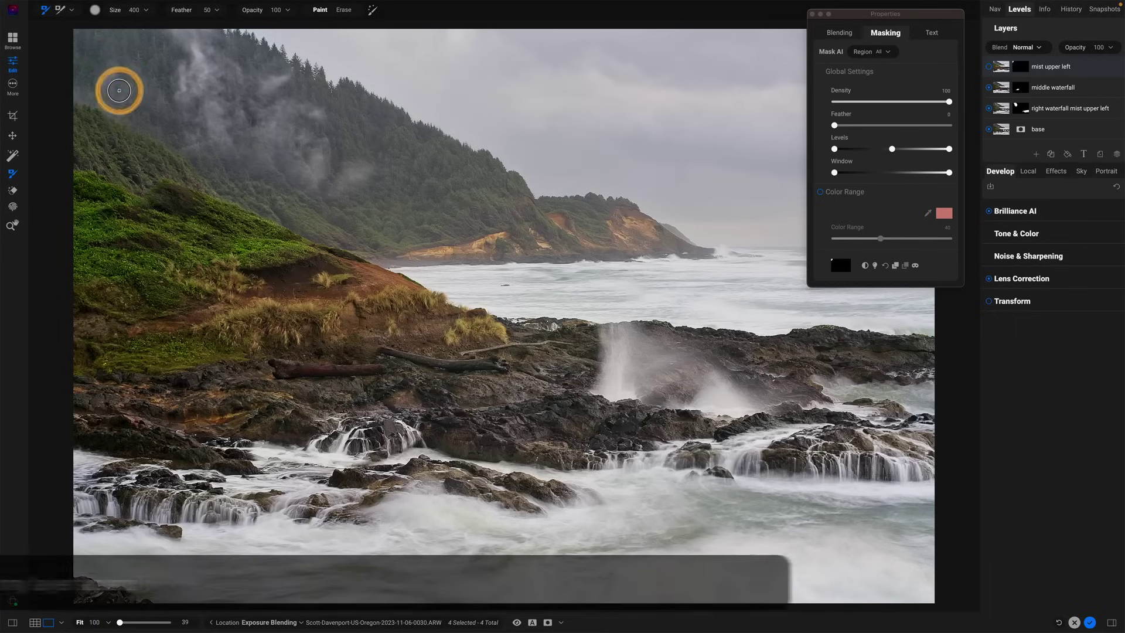
click(989, 66)
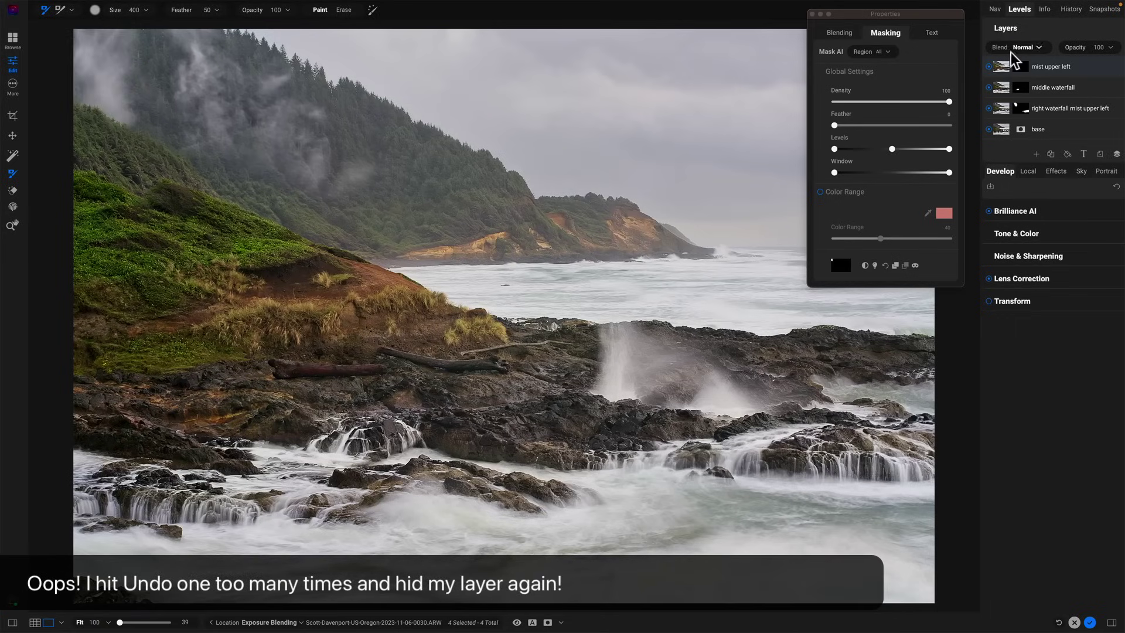
- Reset and invert the mist upper-left layer's mask, and set the brush to reveal
alt+click(1020, 66)
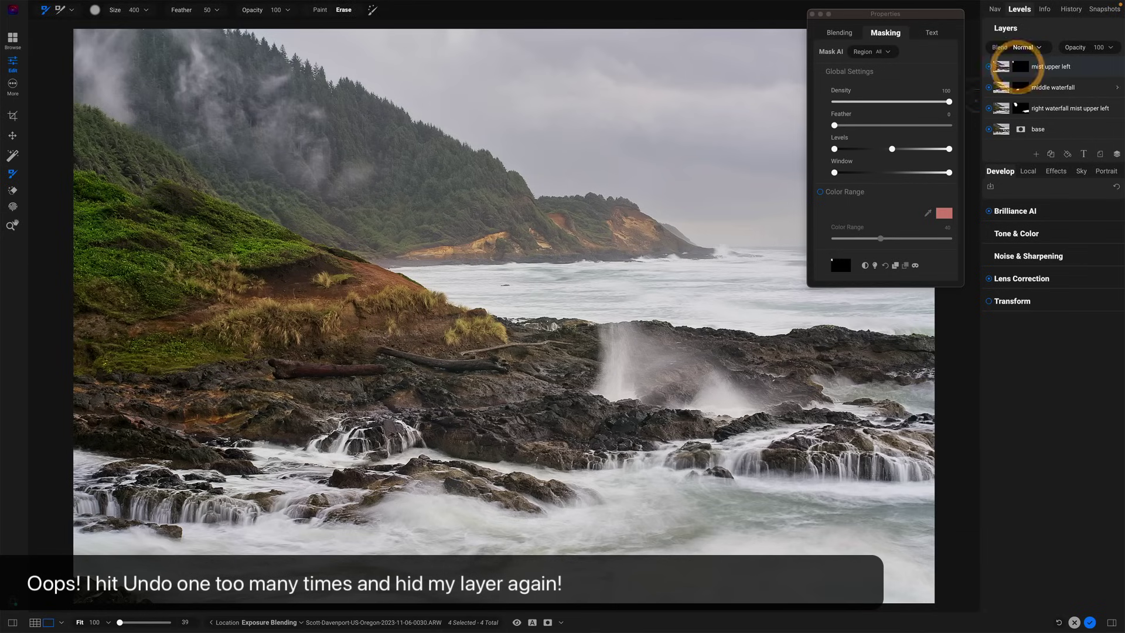
click(883, 266)
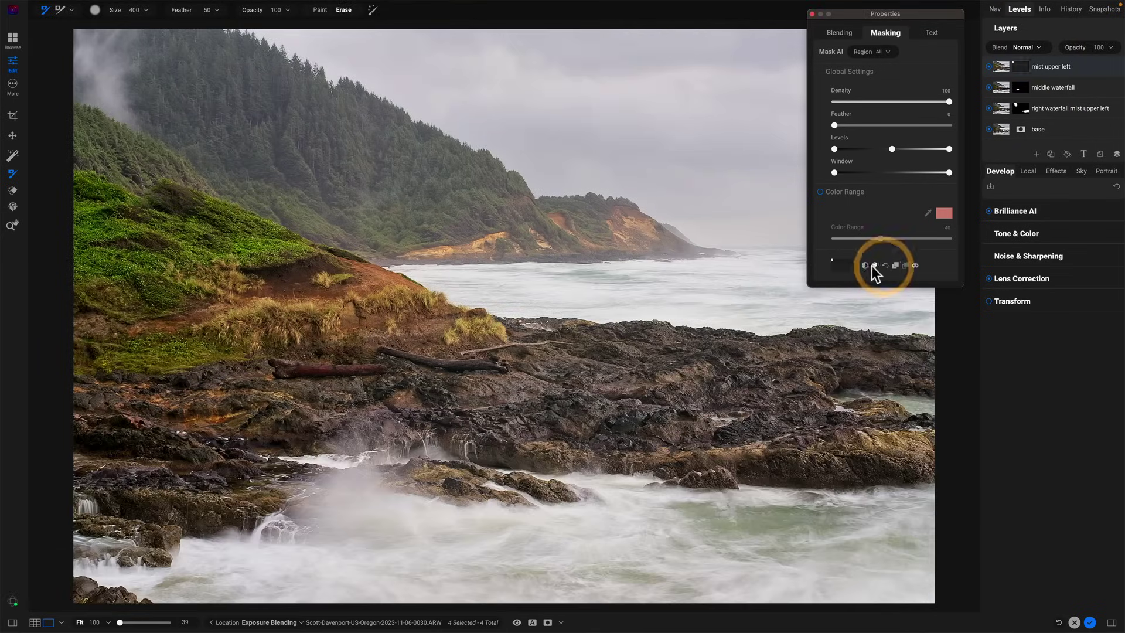
click(866, 266)
click(1020, 87)
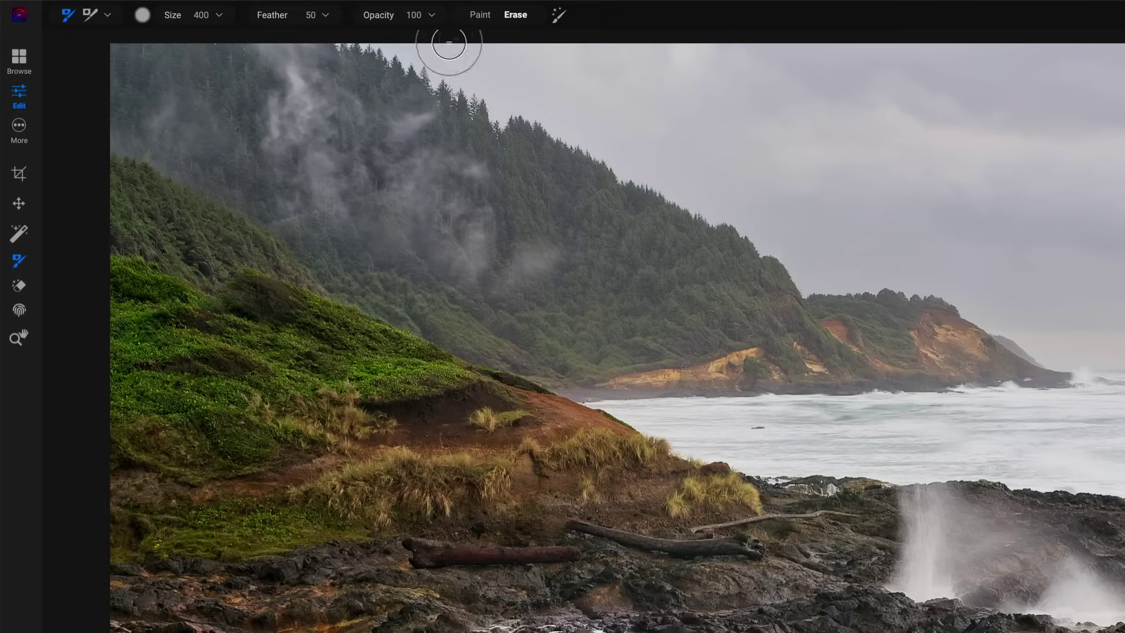
click(478, 13)
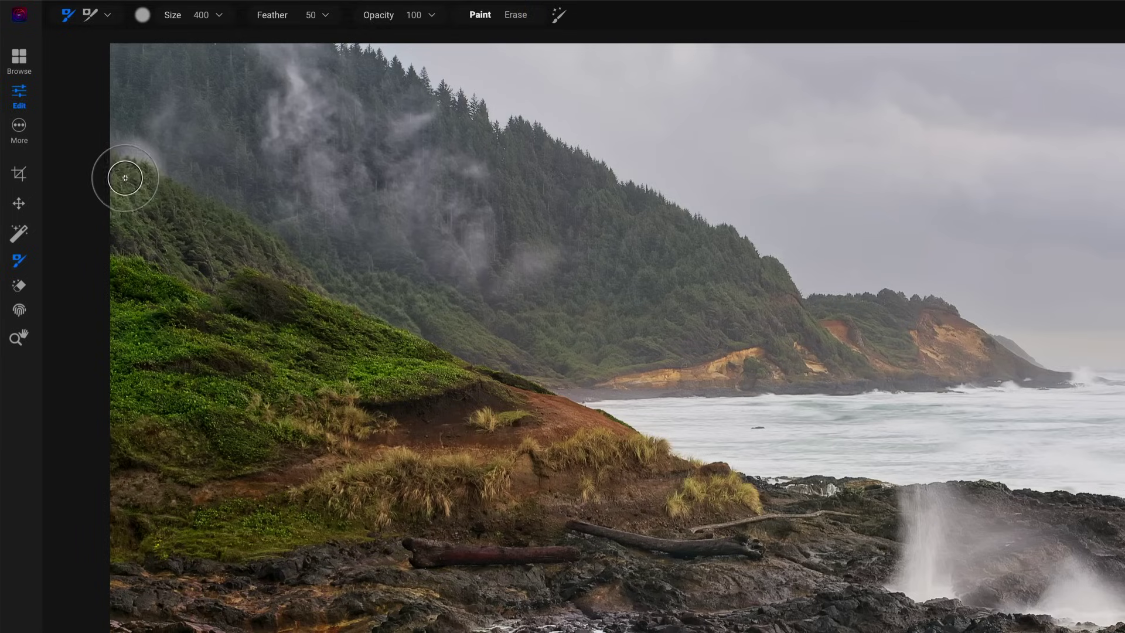
- Paint mist along the left forest, then dab softer mist with a smaller brush at 50 opacity
click(158, 195)
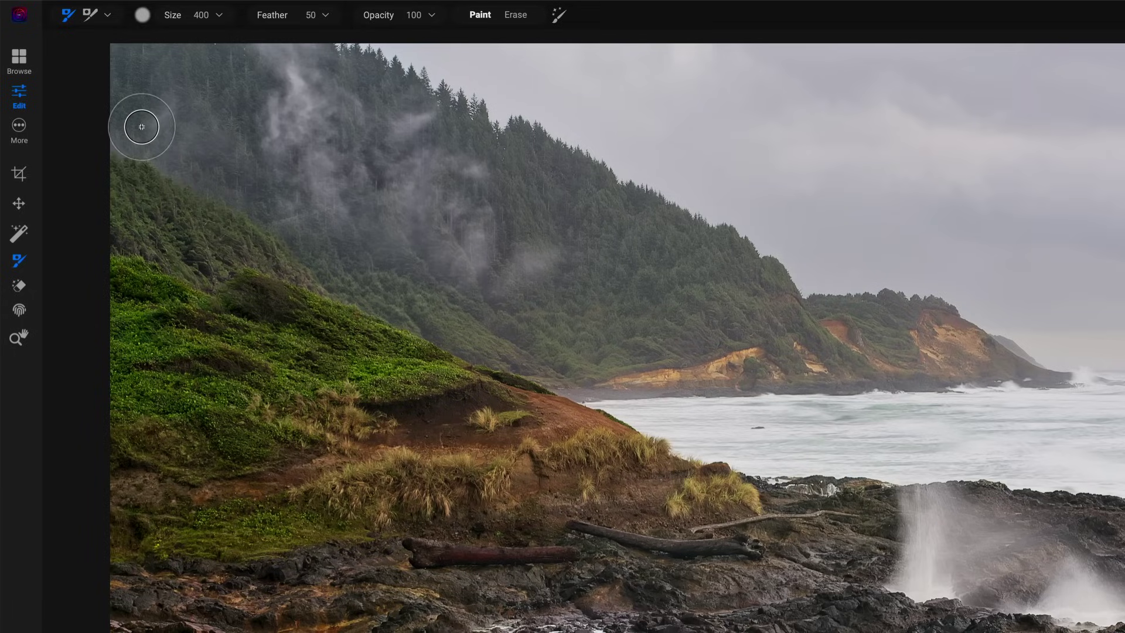
mouse_move(129, 124)
mouse_down()
mouse_move(179, 150)
mouse_move(185, 94)
mouse_move(133, 62)
mouse_move(120, 69)
mouse_move(145, 63)
mouse_move(119, 65)
mouse_move(169, 91)
mouse_up()
key(bracketleft)
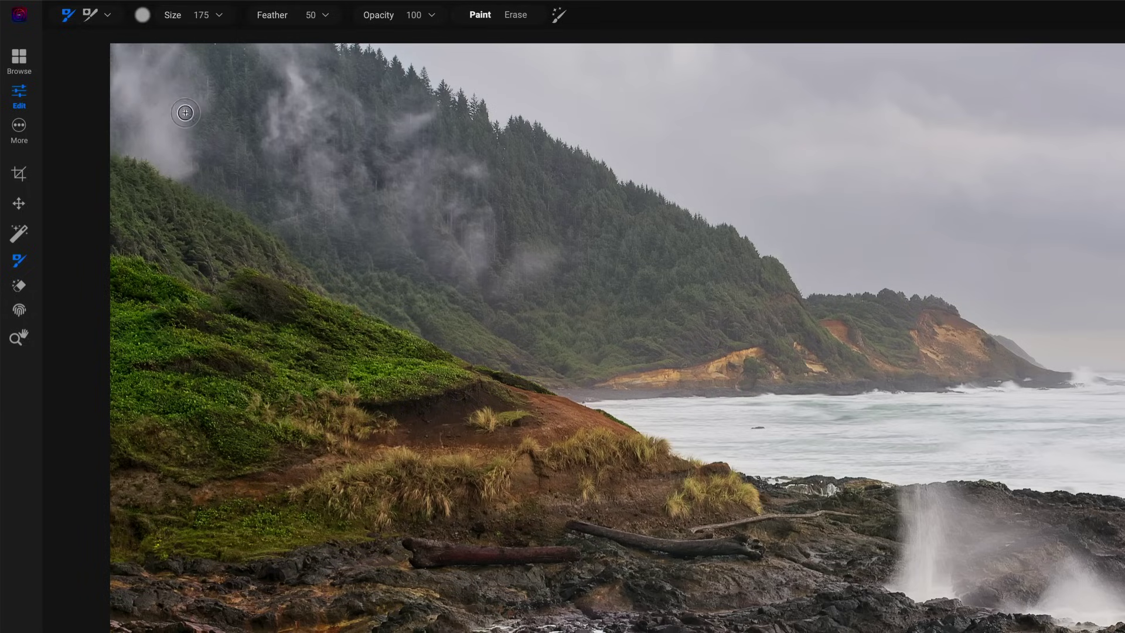
click(198, 162)
drag(373, 26, 317, 17)
click(220, 168)
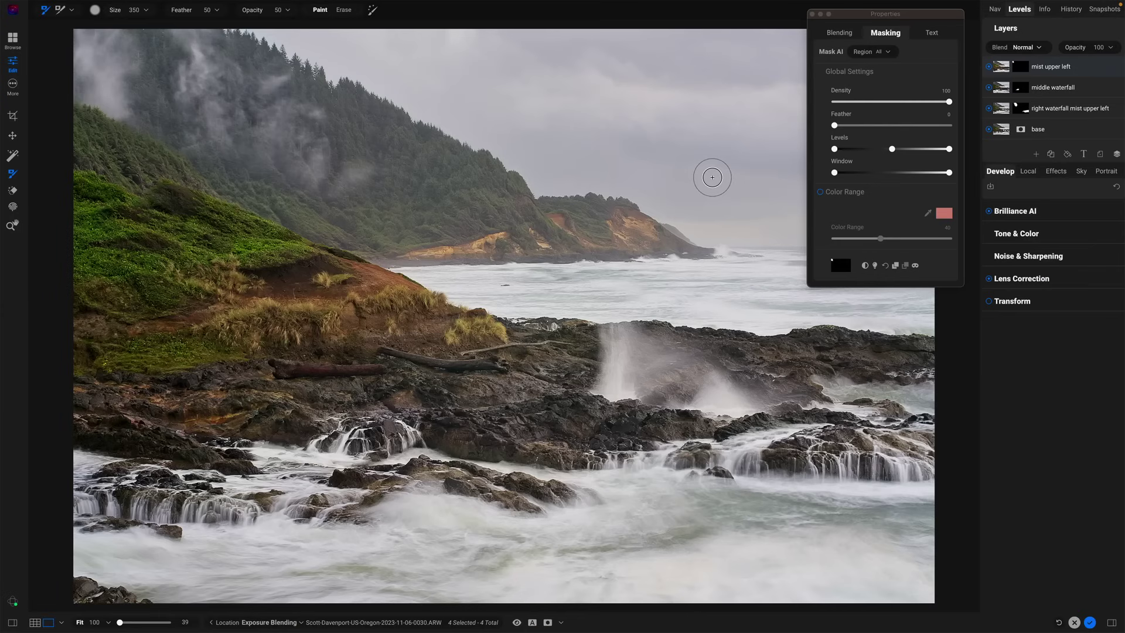
- Close the masking properties and hide the mist, middle and right waterfall layers to view the base layer
click(813, 14)
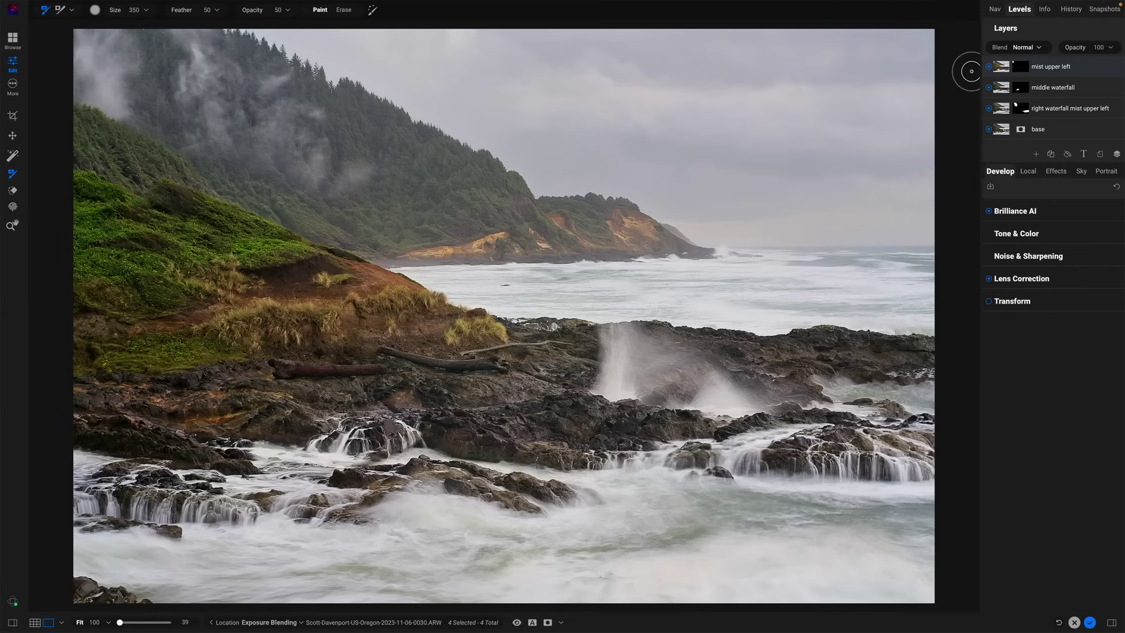
key(z)
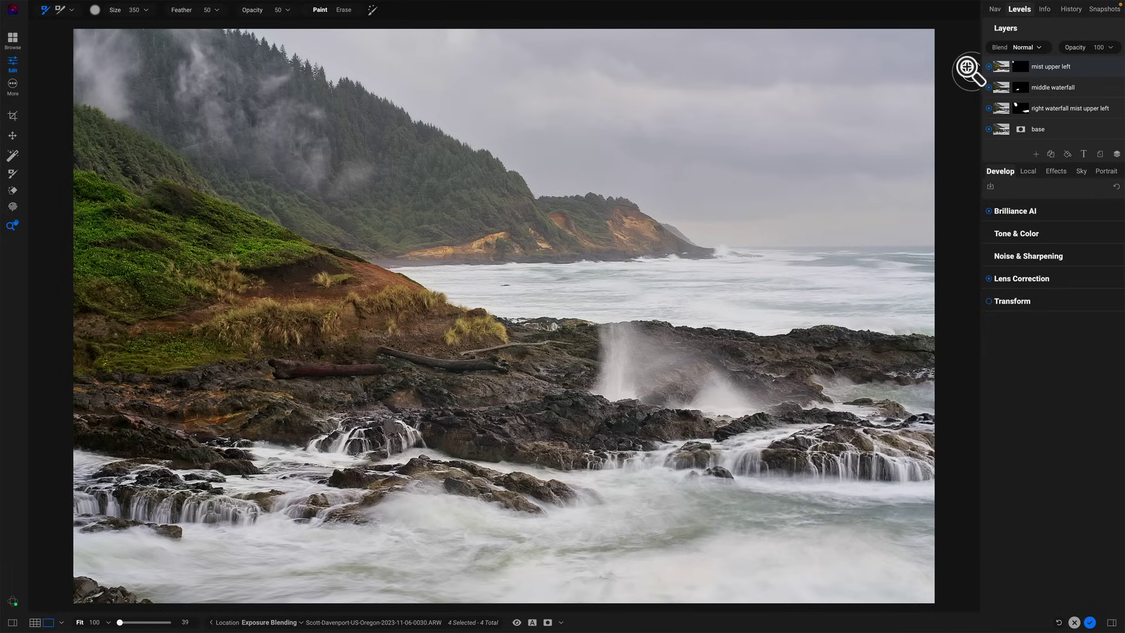
click(967, 67)
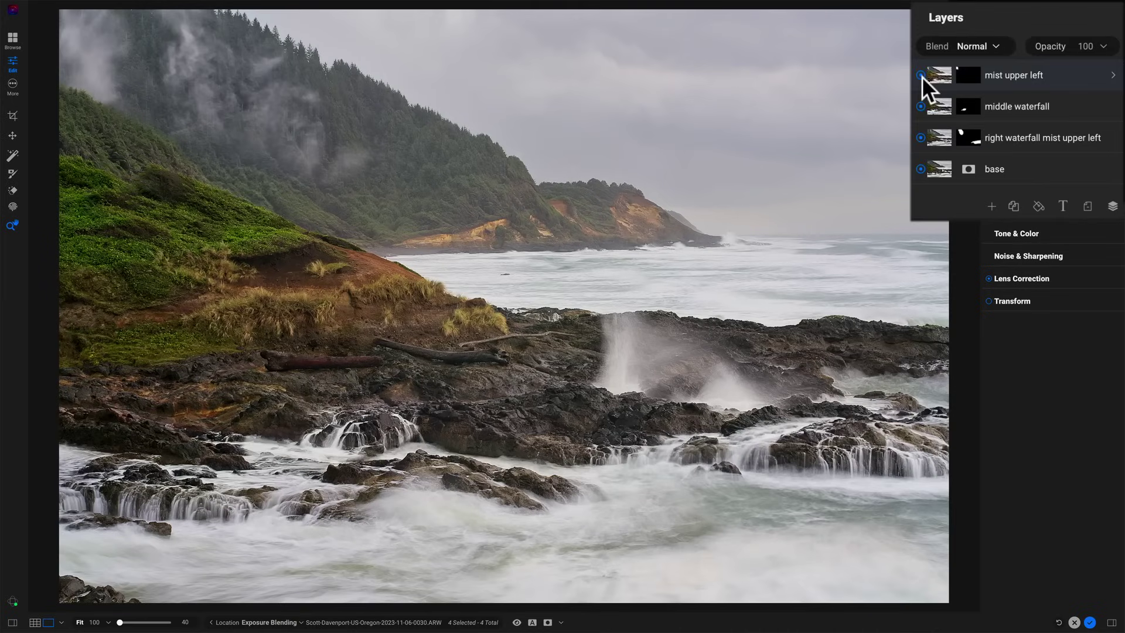
click(920, 75)
click(920, 106)
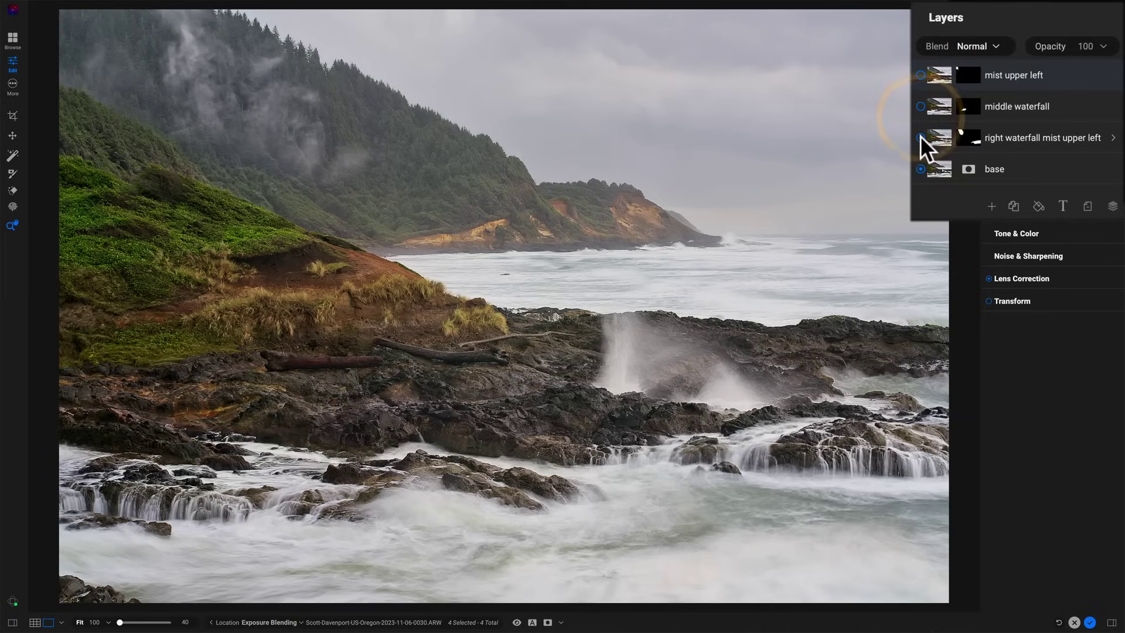
click(920, 137)
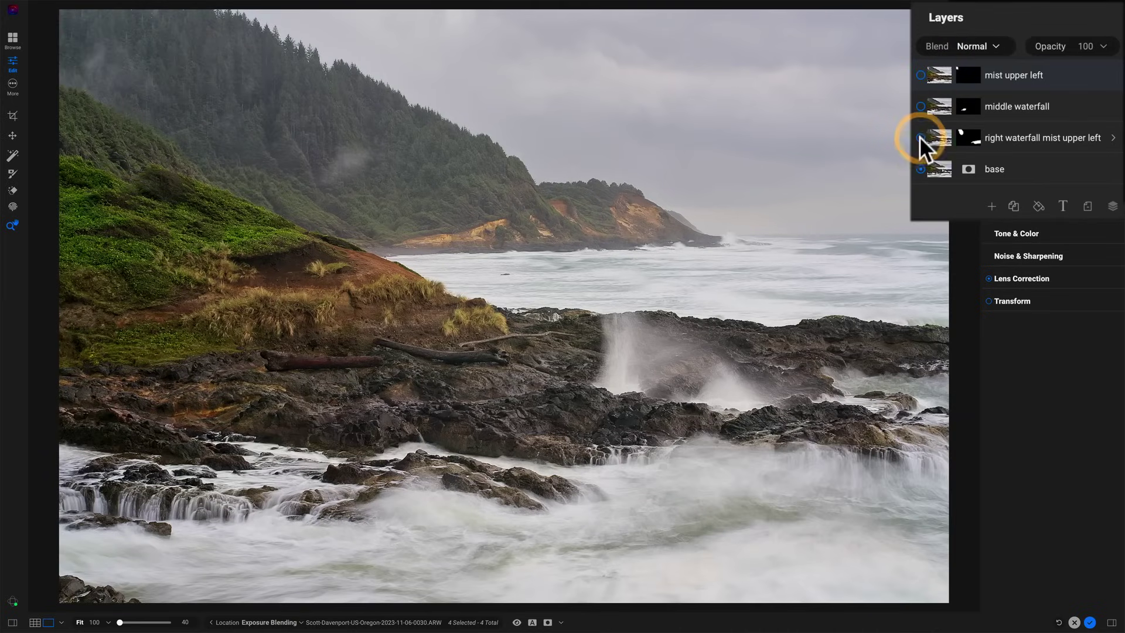
click(1026, 167)
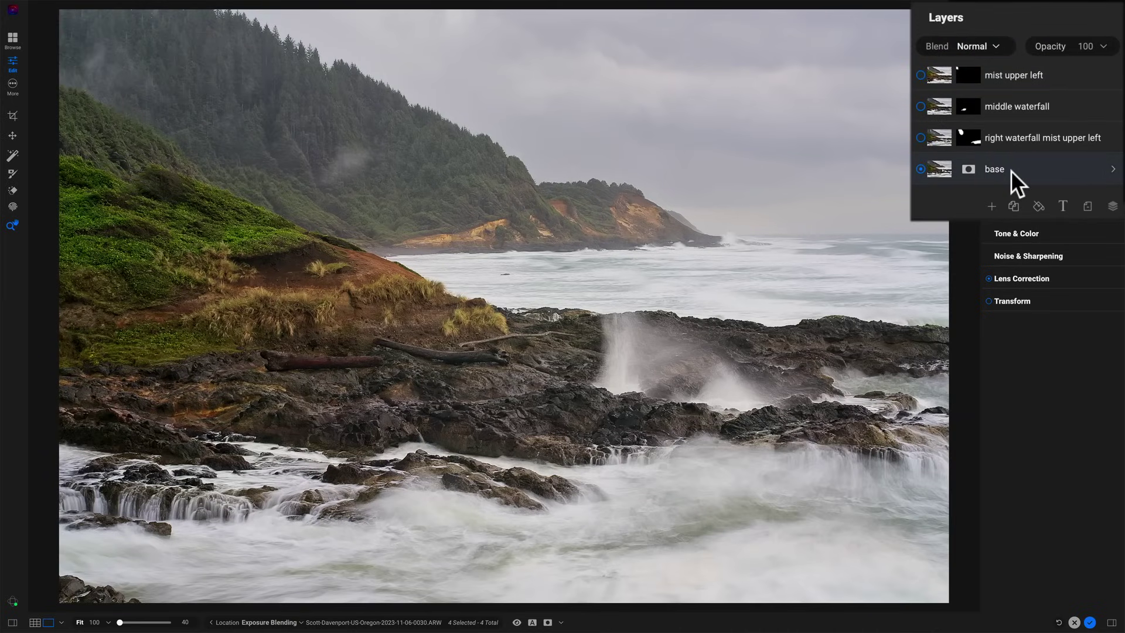
- Show the right waterfall layer, check its mask in black and white, and turn all layers back on
click(1024, 139)
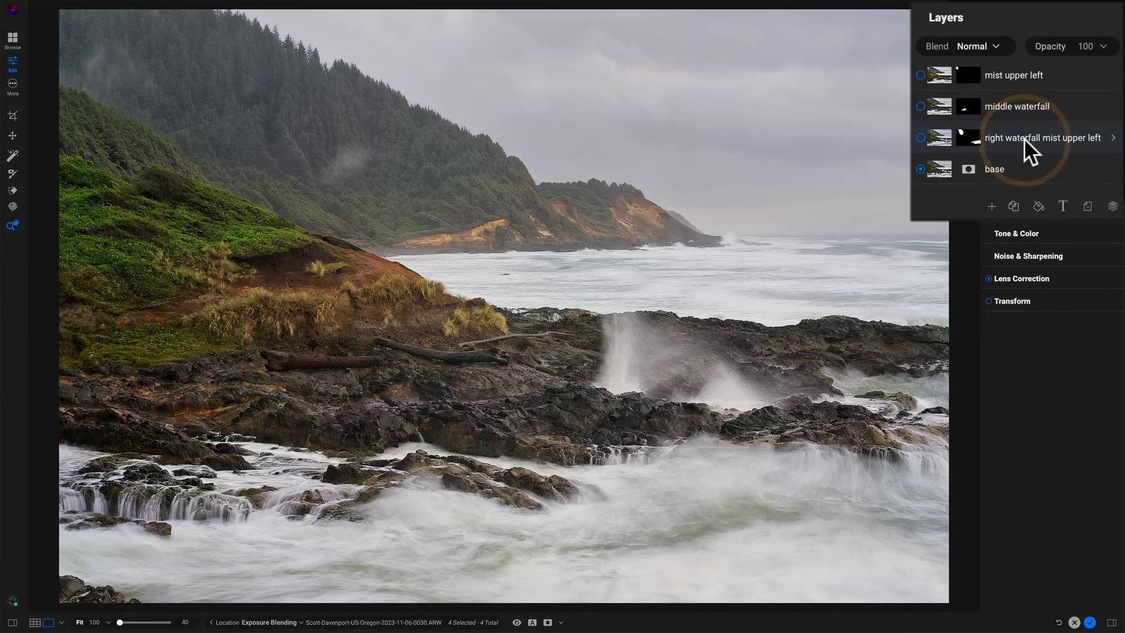
click(919, 137)
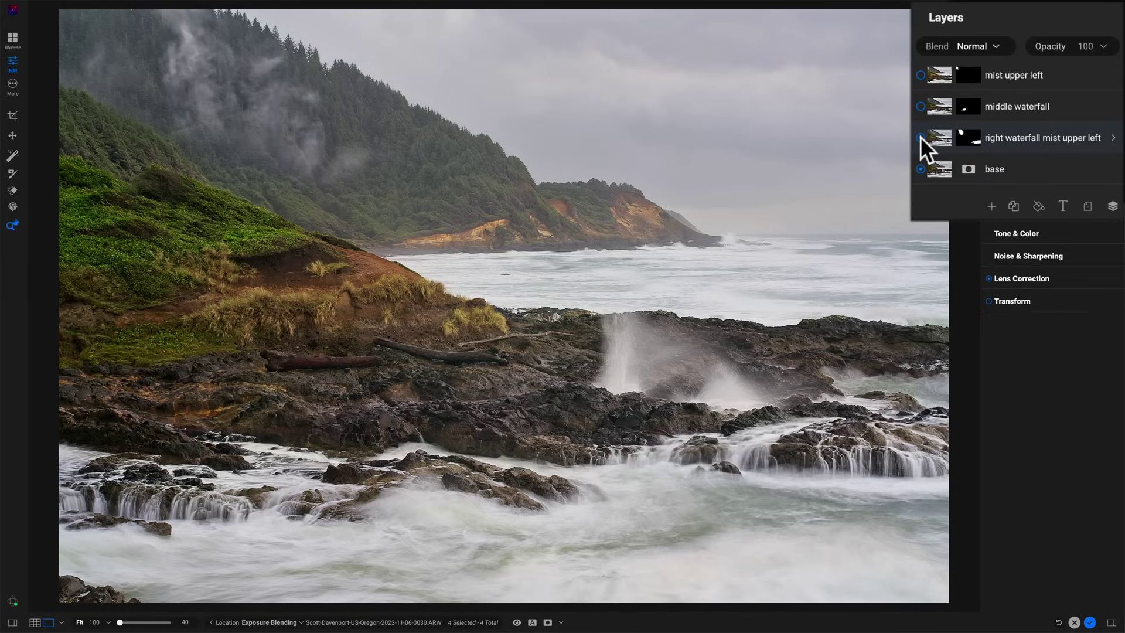
key(ctrl+m)
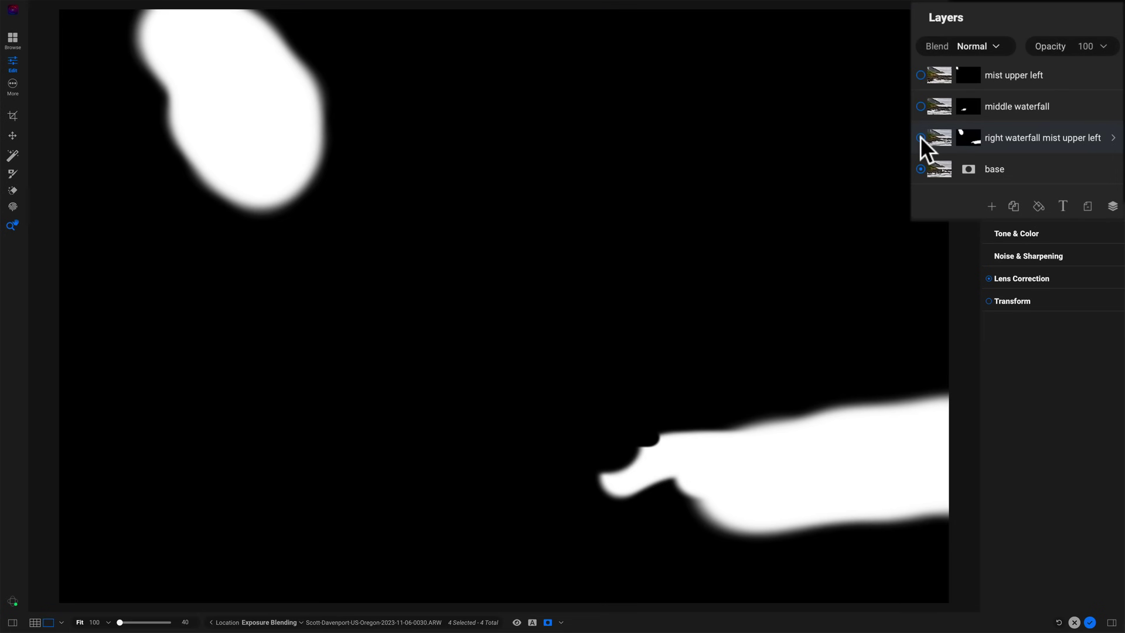
key(ctrl+m)
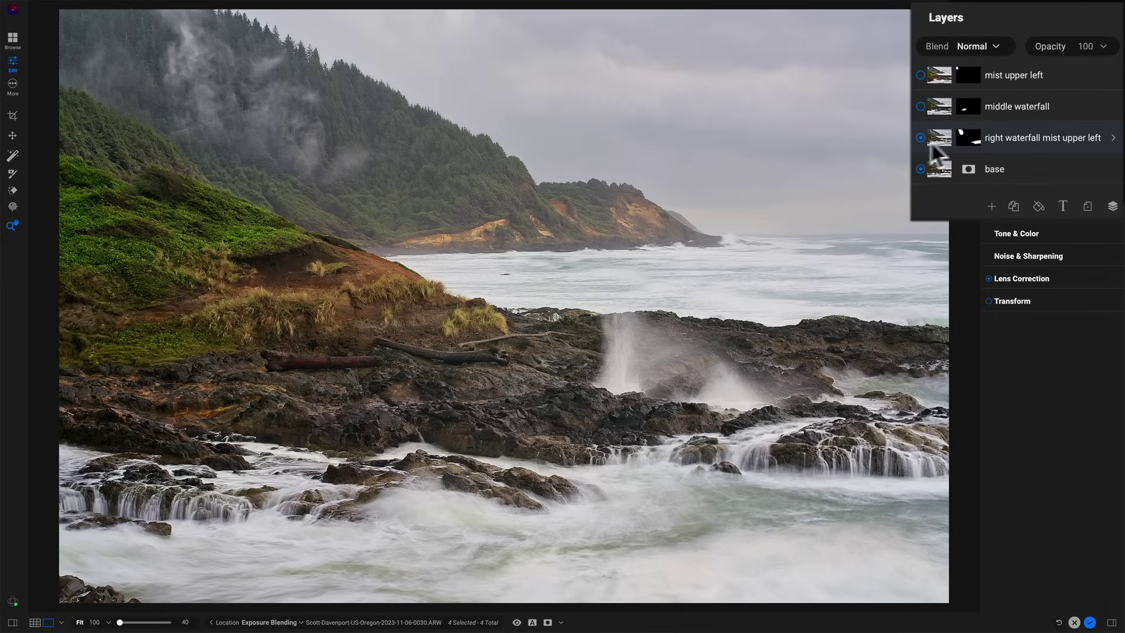
click(920, 106)
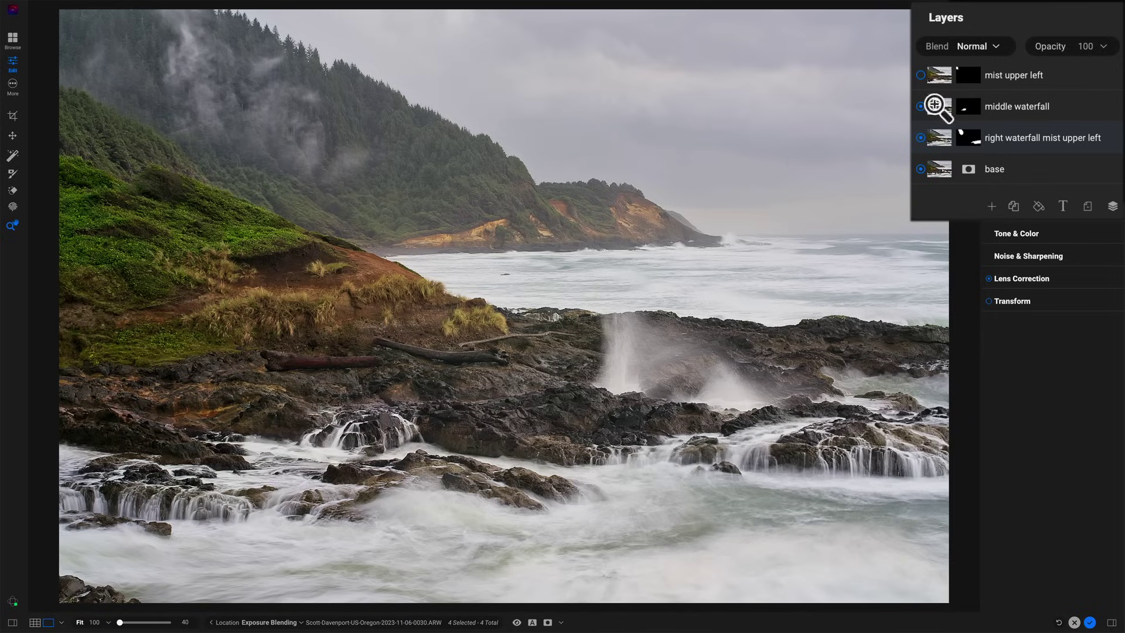
click(920, 75)
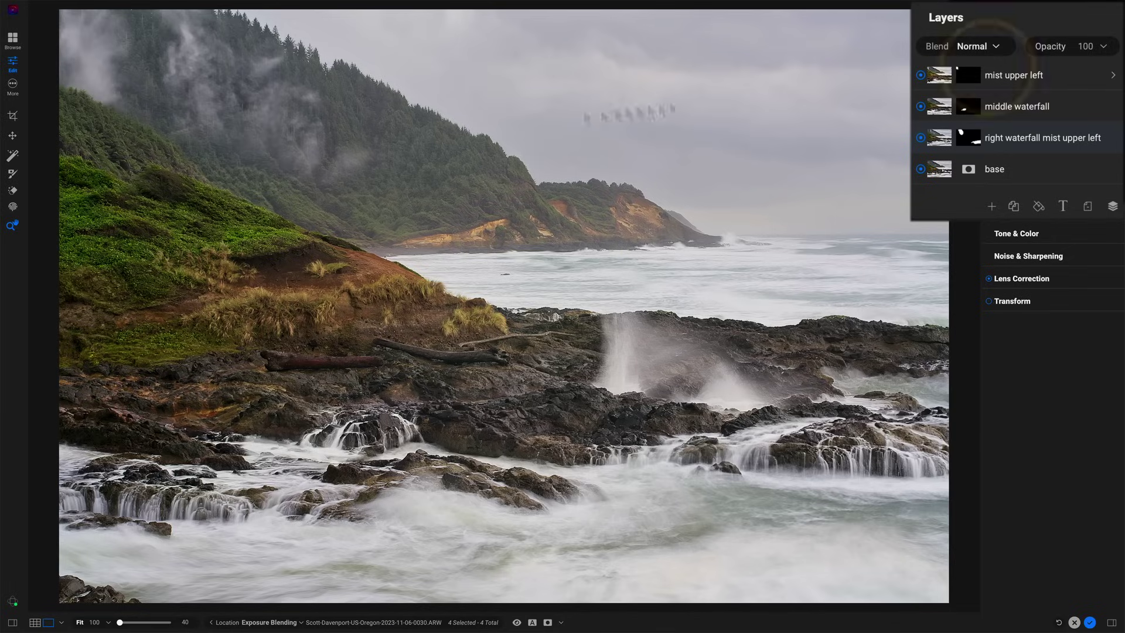